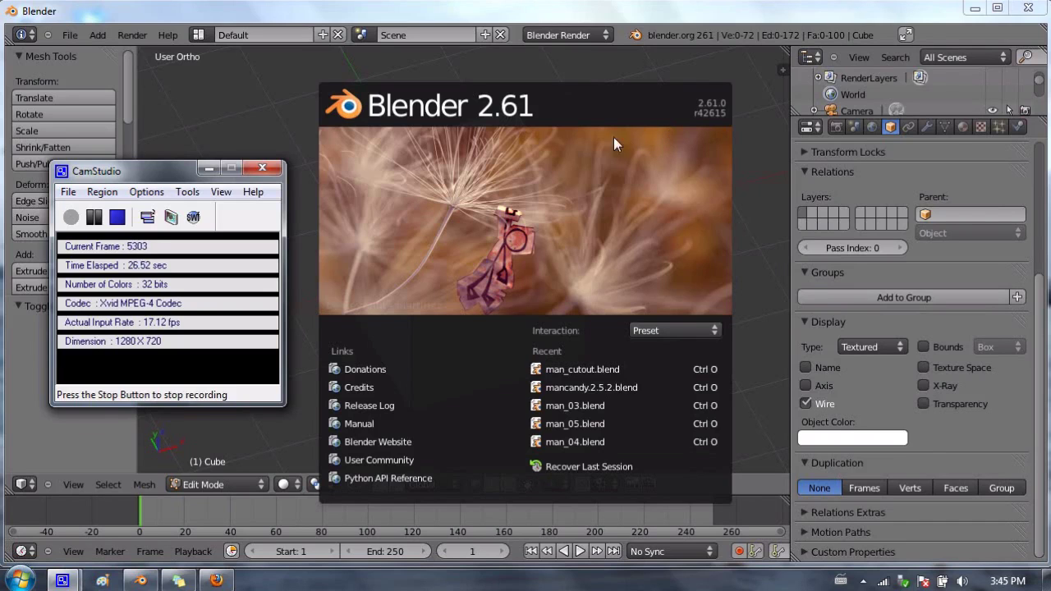
Bring the Blender window forward so the 2.61 splash screen can be dismissed
click(518, 14)
click(536, 164)
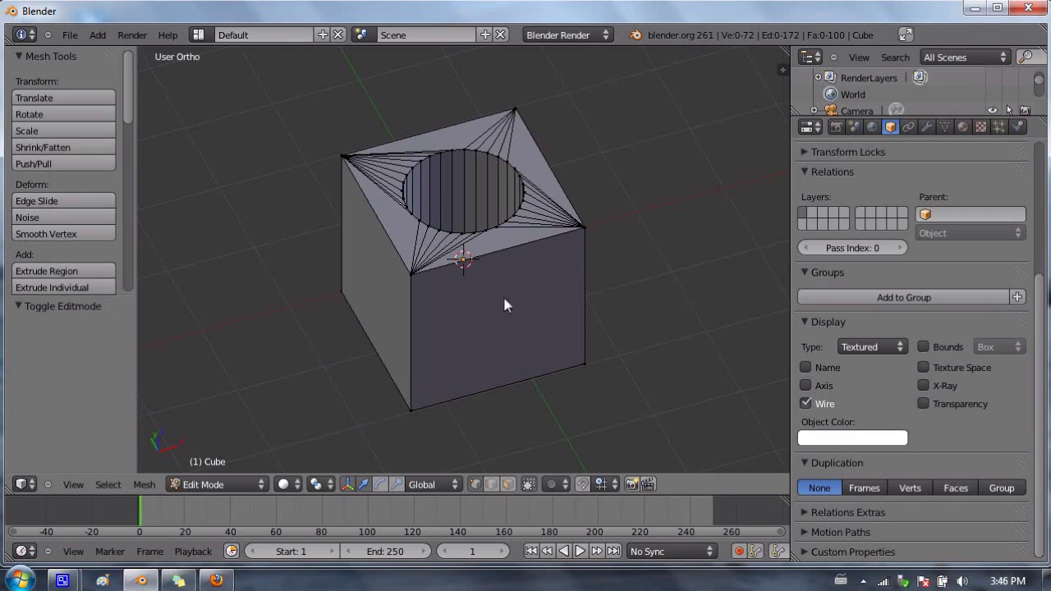
middle_drag(560, 157, 547, 213)
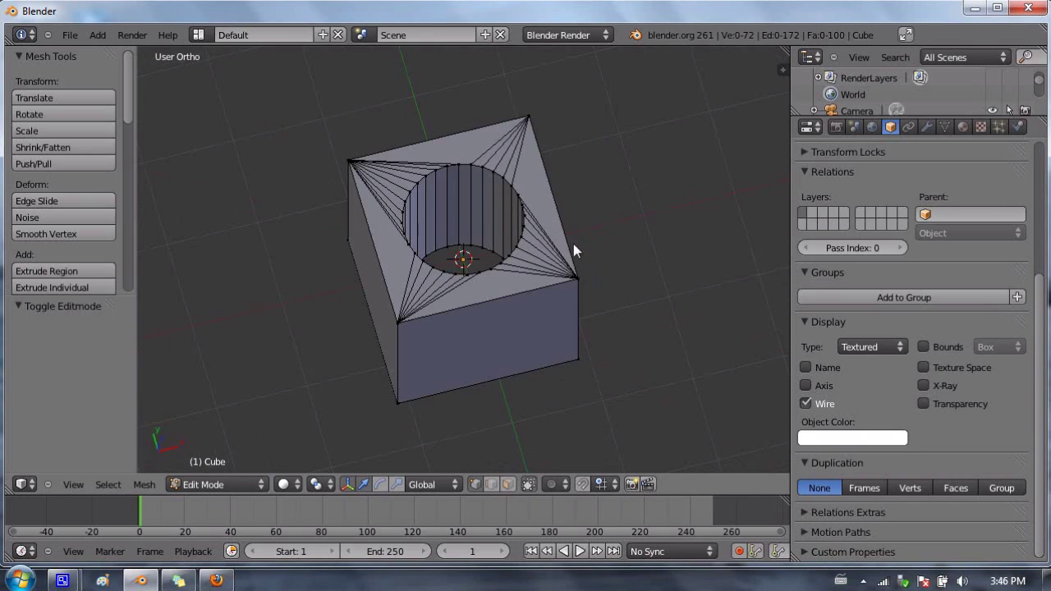
middle_drag(576, 242, 548, 179)
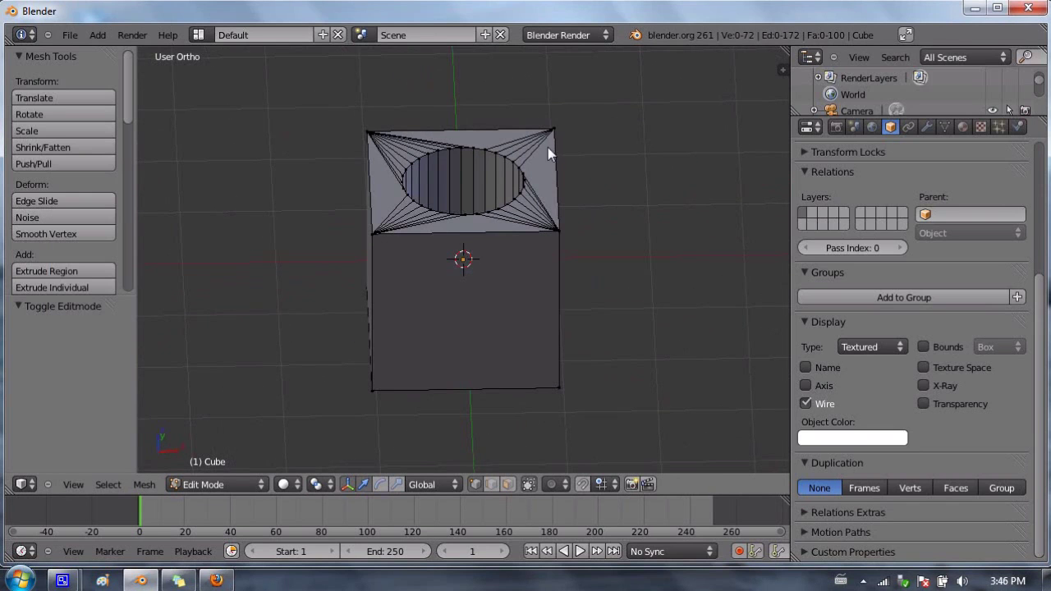
middle_drag(342, 210, 353, 181)
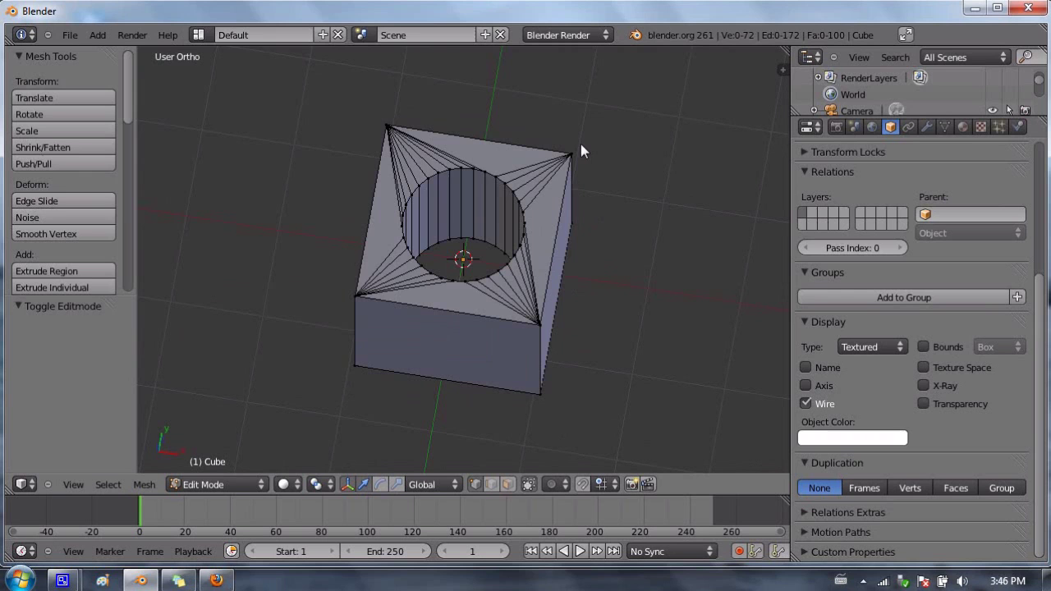
middle_drag(464, 219, 498, 160)
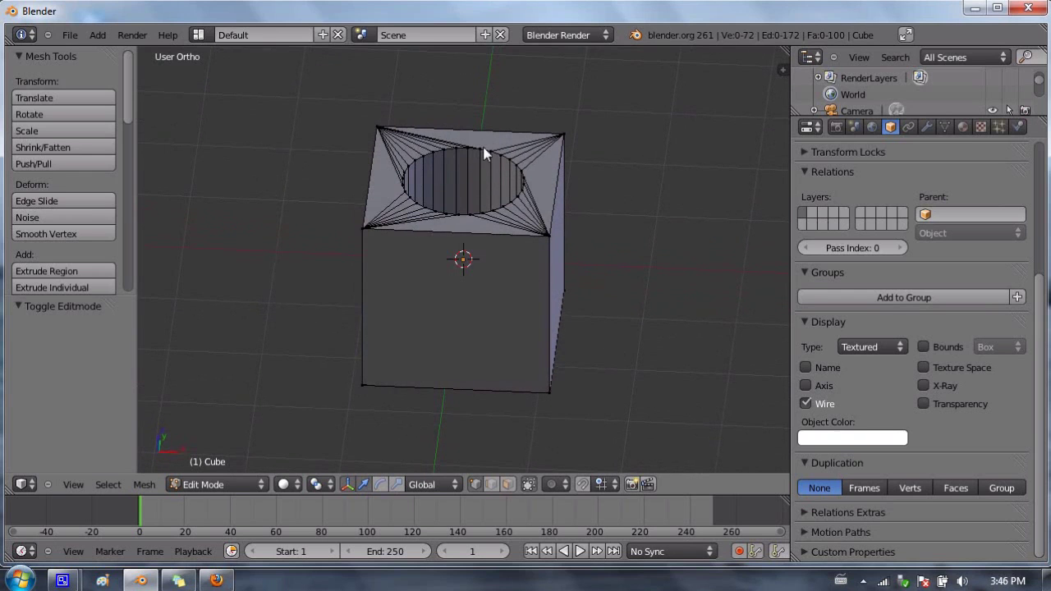
scroll(515, 138, up, 2)
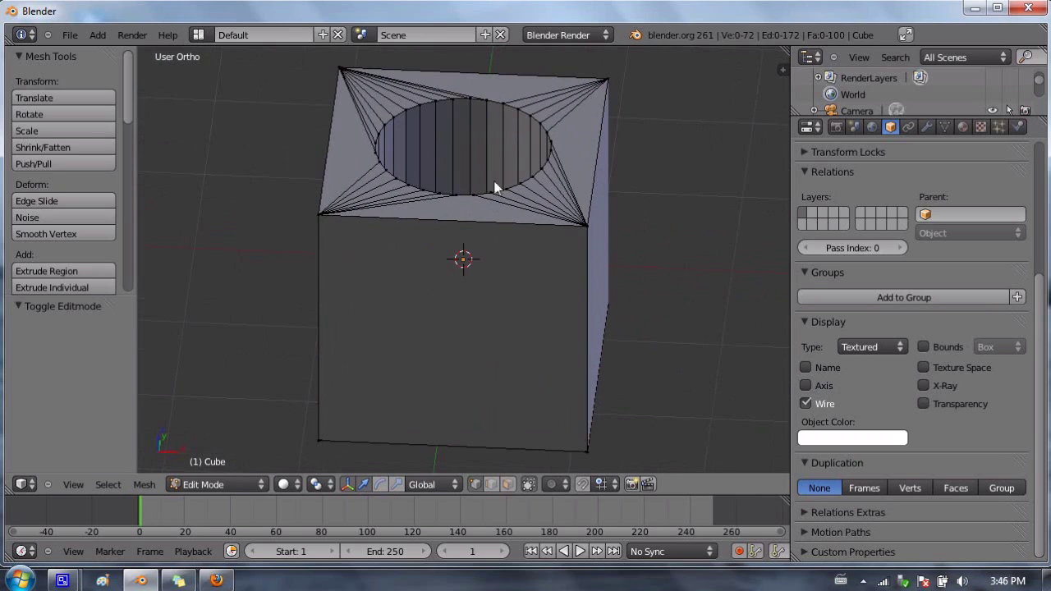
middle_drag(598, 201, 556, 218)
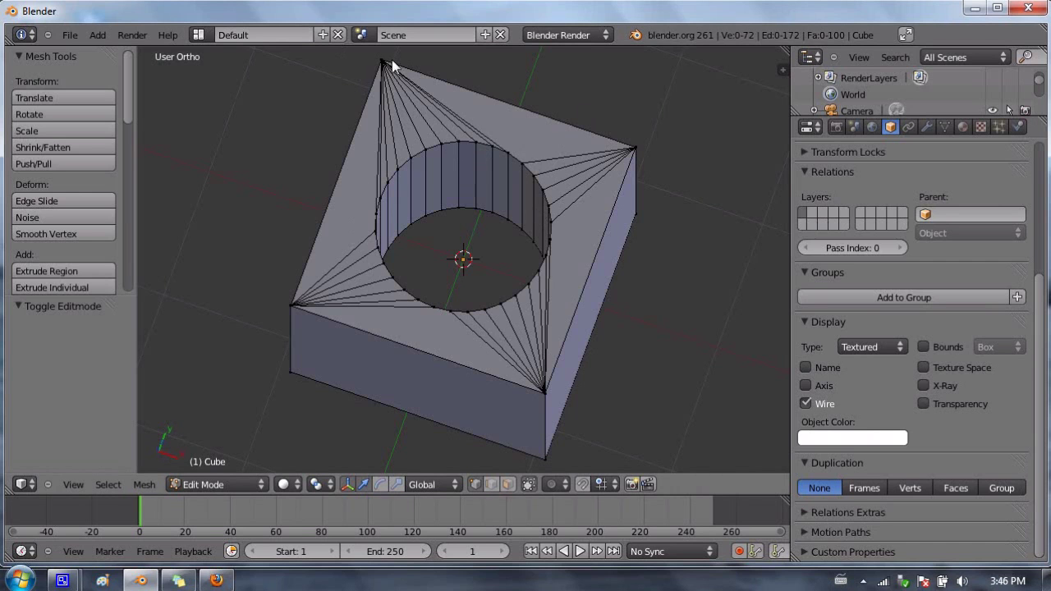
middle_drag(376, 92, 429, 305)
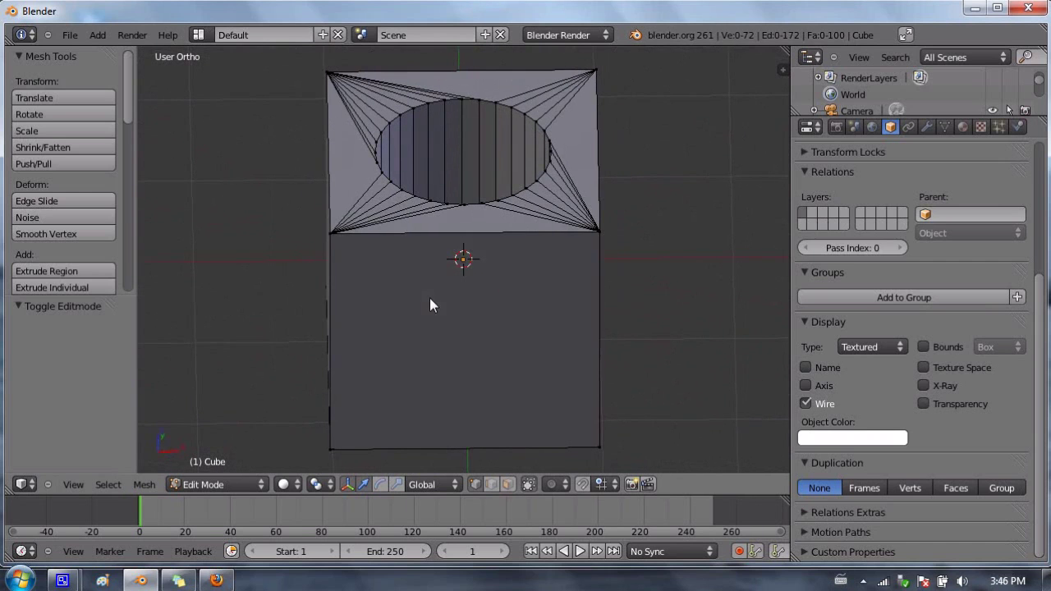
Close Blender, then open blender.org's Development page in Firefox and scroll to the latest-builds section
click(1028, 8)
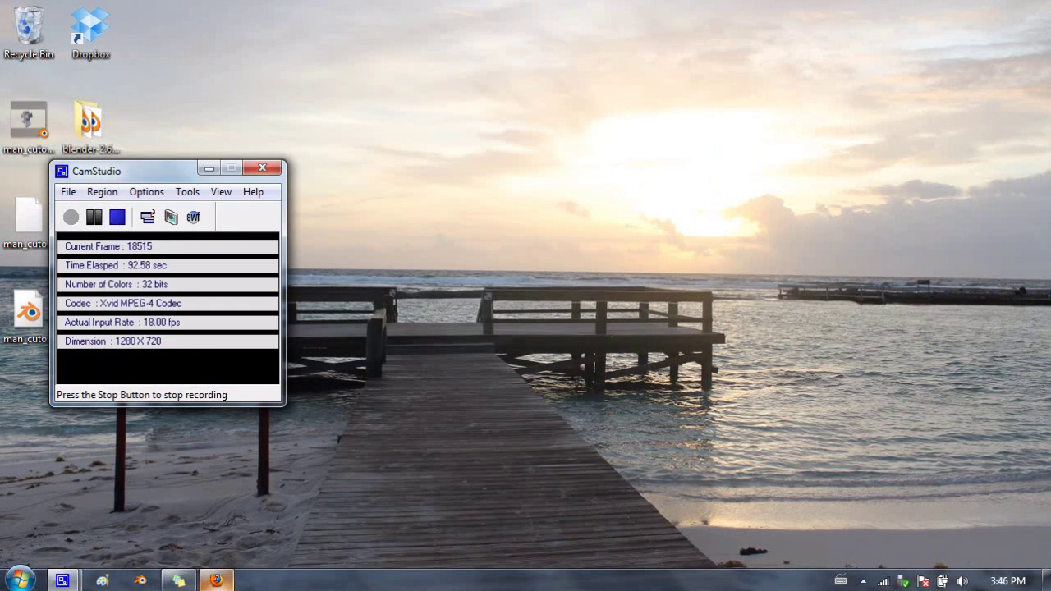
click(217, 581)
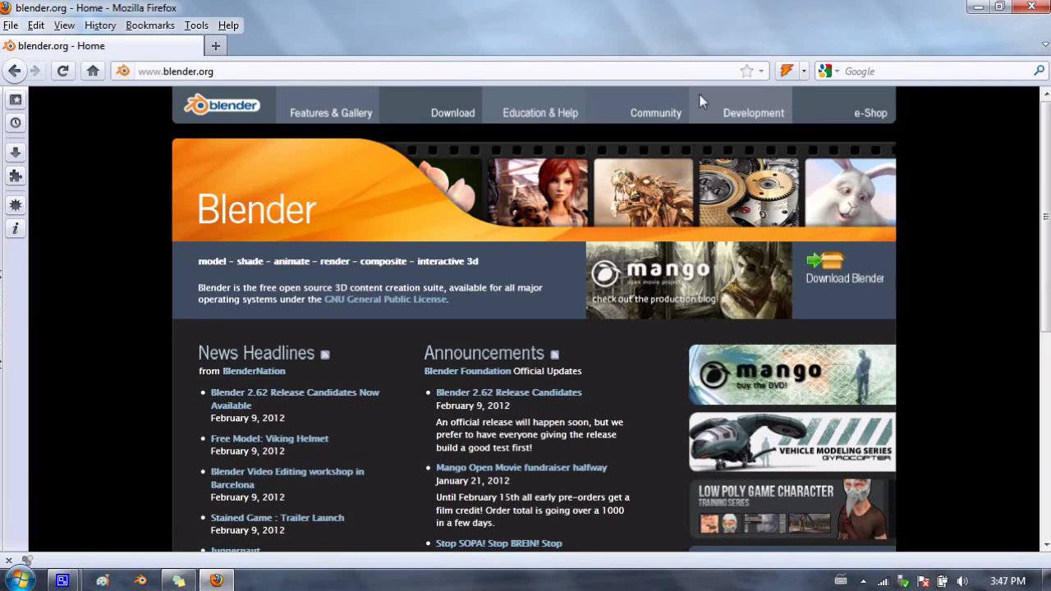
click(746, 109)
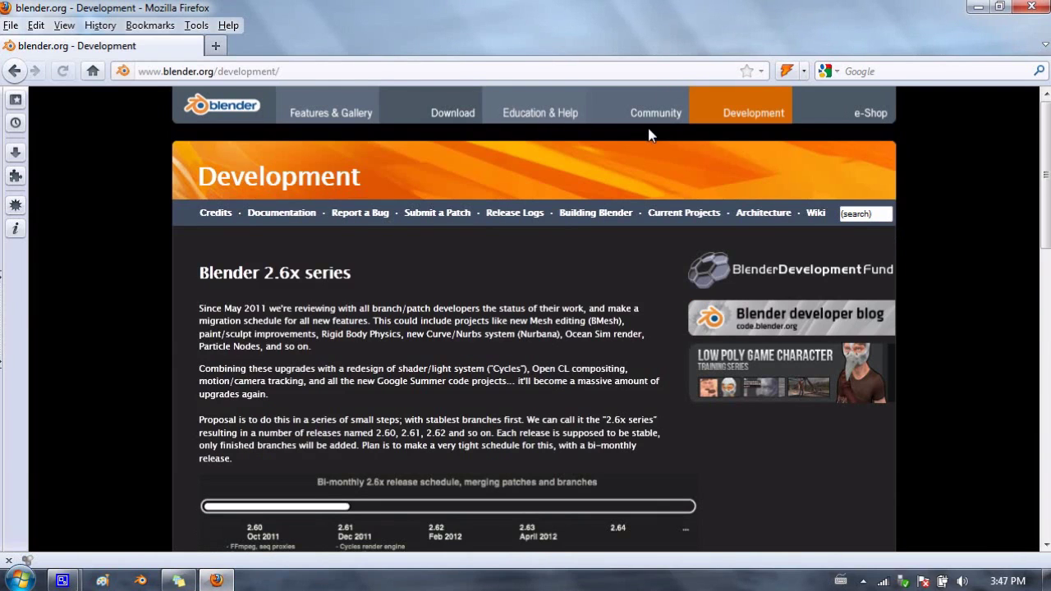
scroll(568, 192, down, 2)
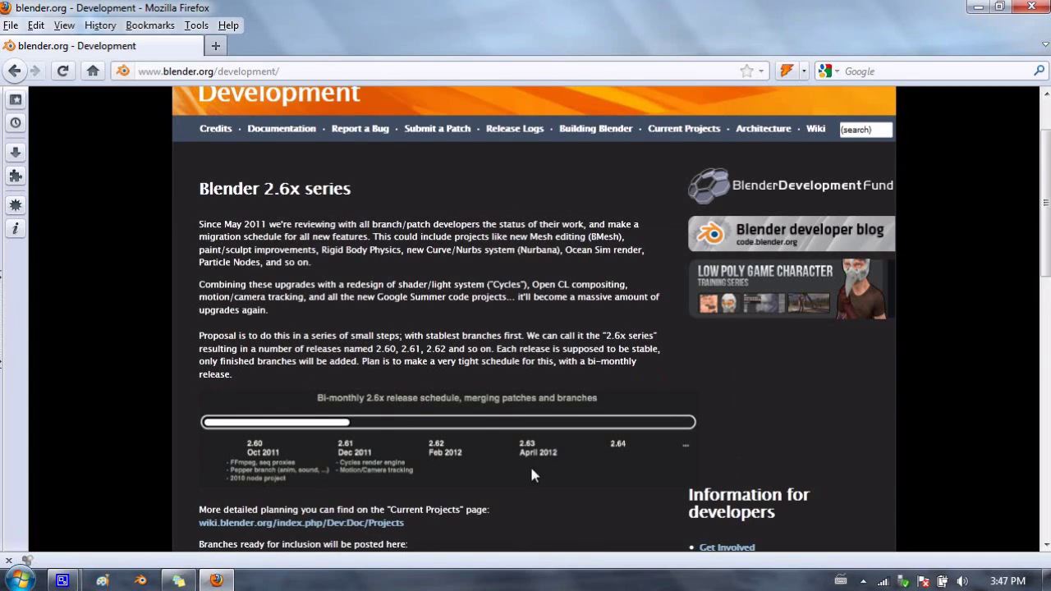
scroll(504, 370, down, 5)
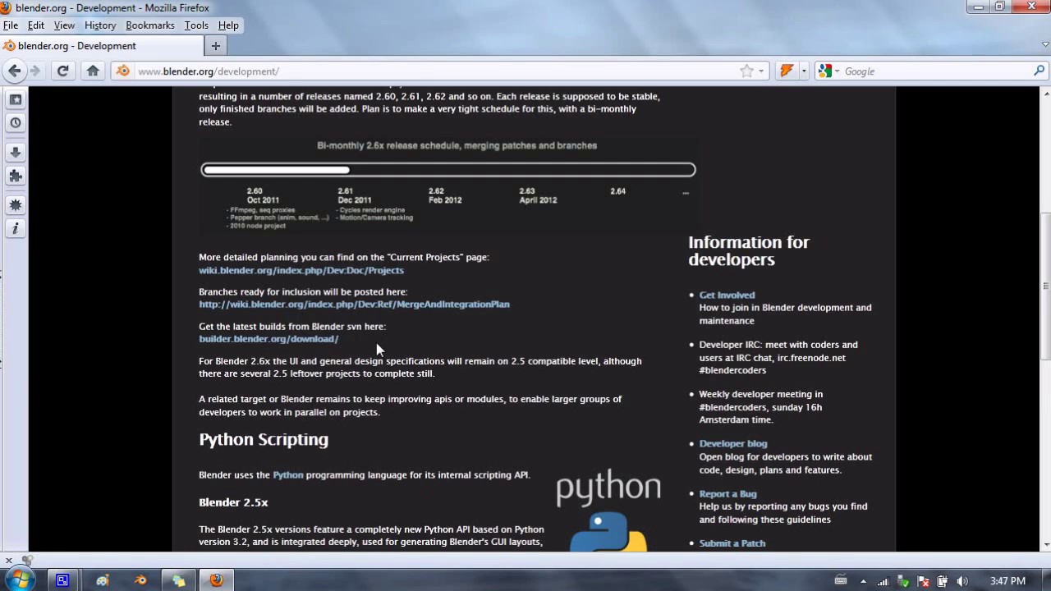
Follow the builder.blender.org/download/ link to the Download Latest Builds page
click(314, 345)
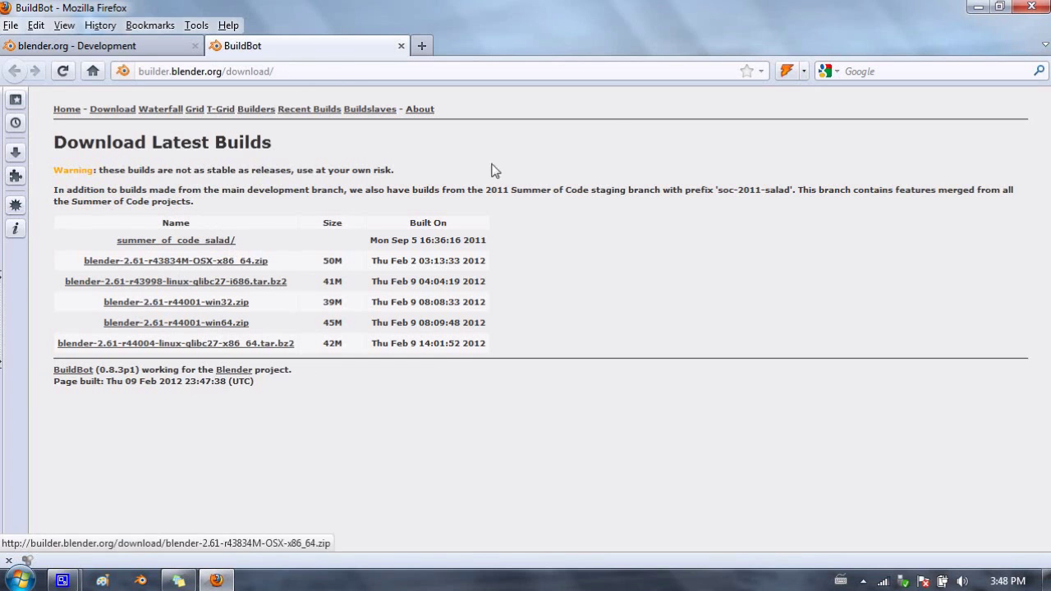
Minimize Firefox, open the blender-2.61-r44001-win64 desktop folder and launch blender.exe
click(971, 8)
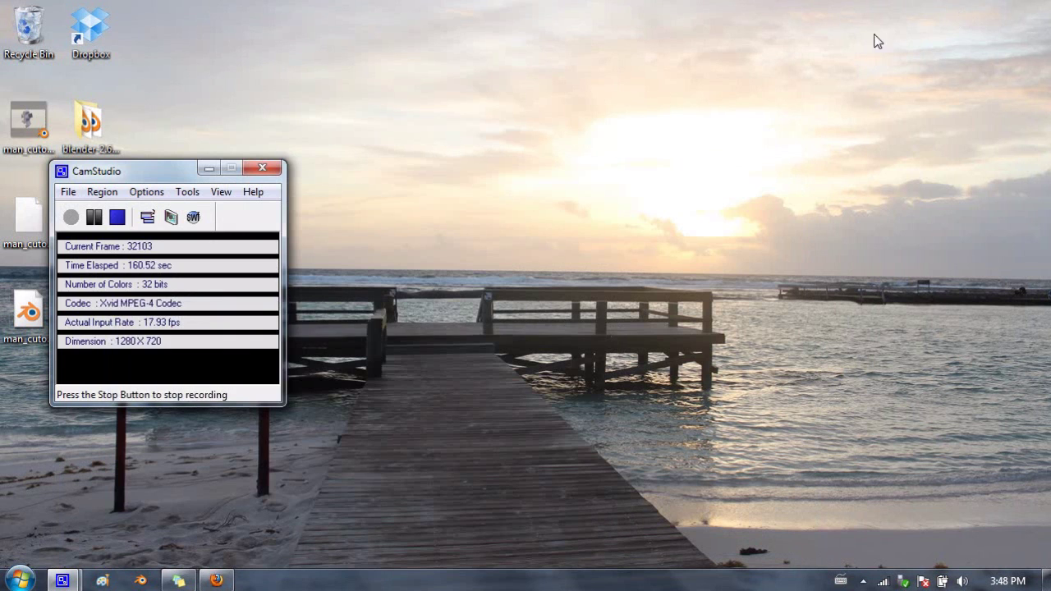
drag(120, 182, 289, 148)
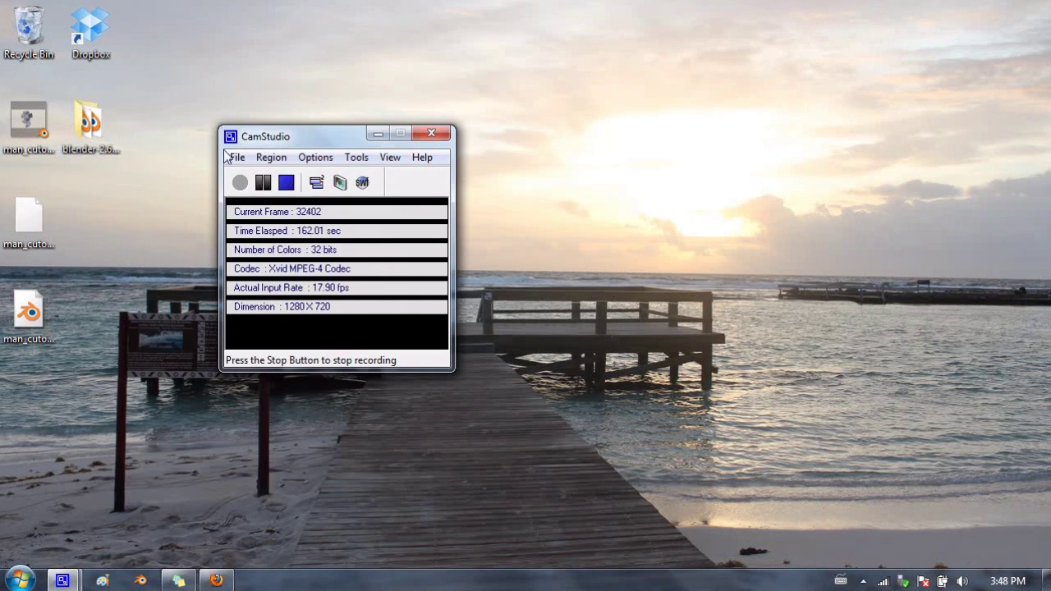
click(92, 124)
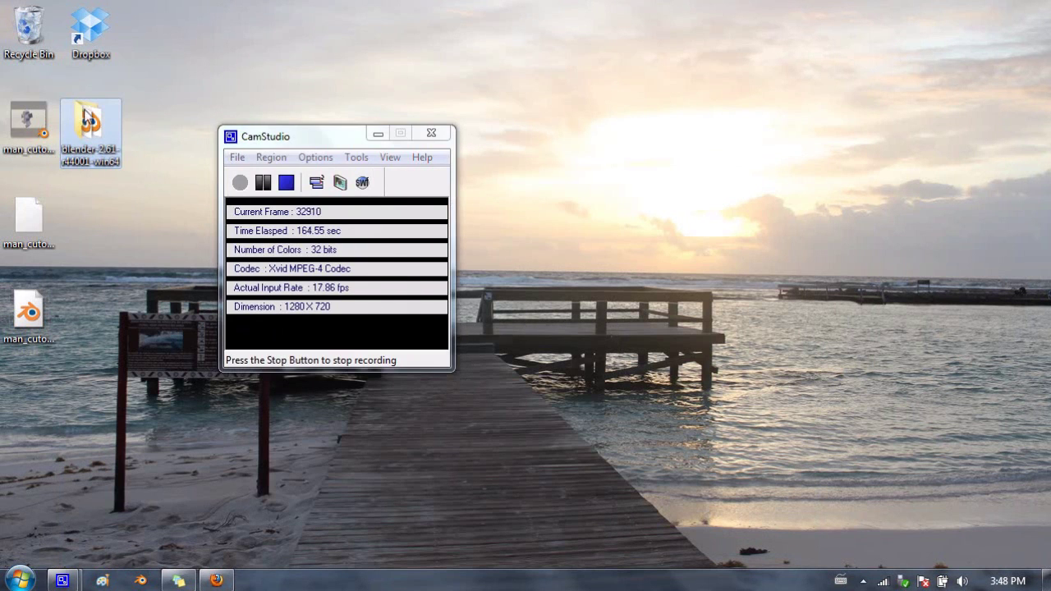
double_click(92, 123)
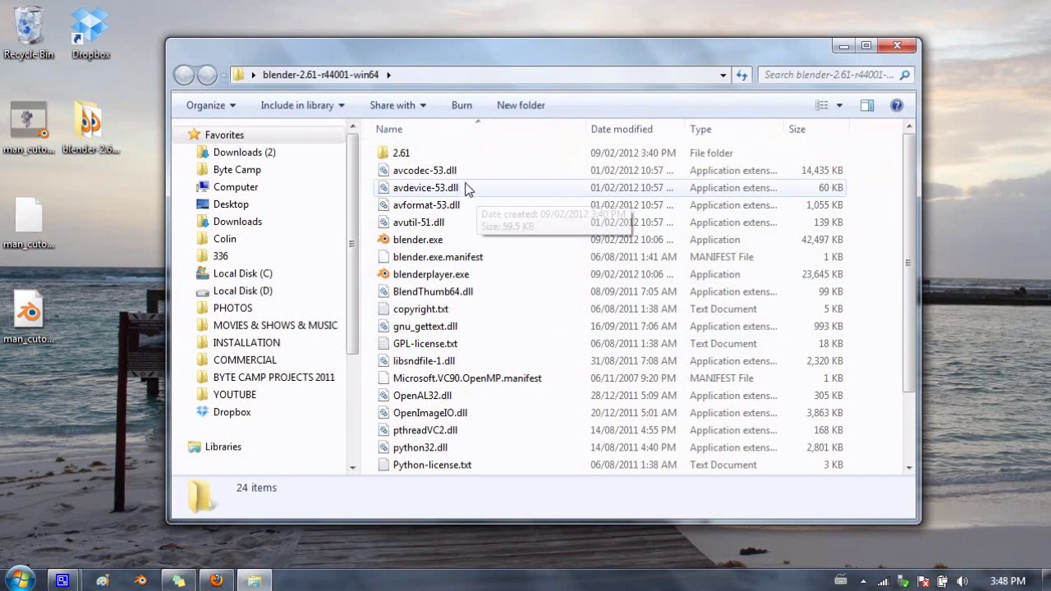
drag(427, 56, 388, 55)
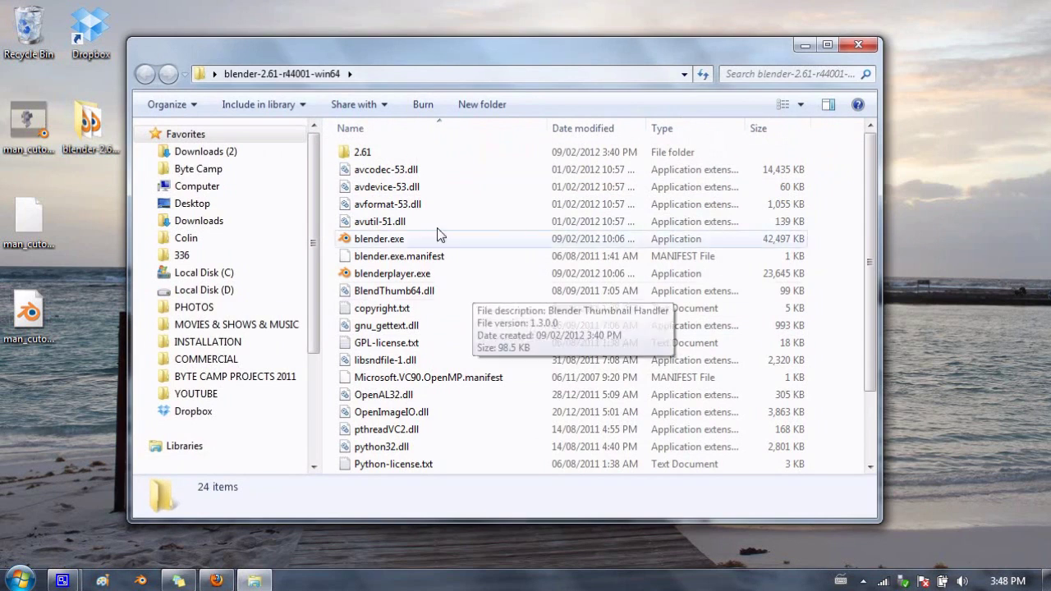
click(858, 45)
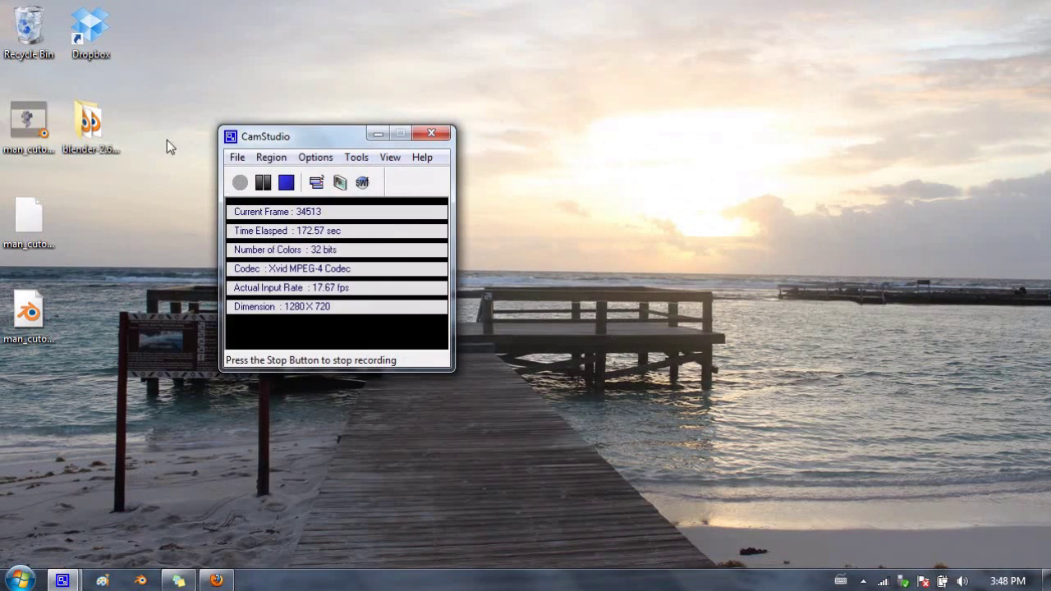
click(178, 129)
double_click(112, 124)
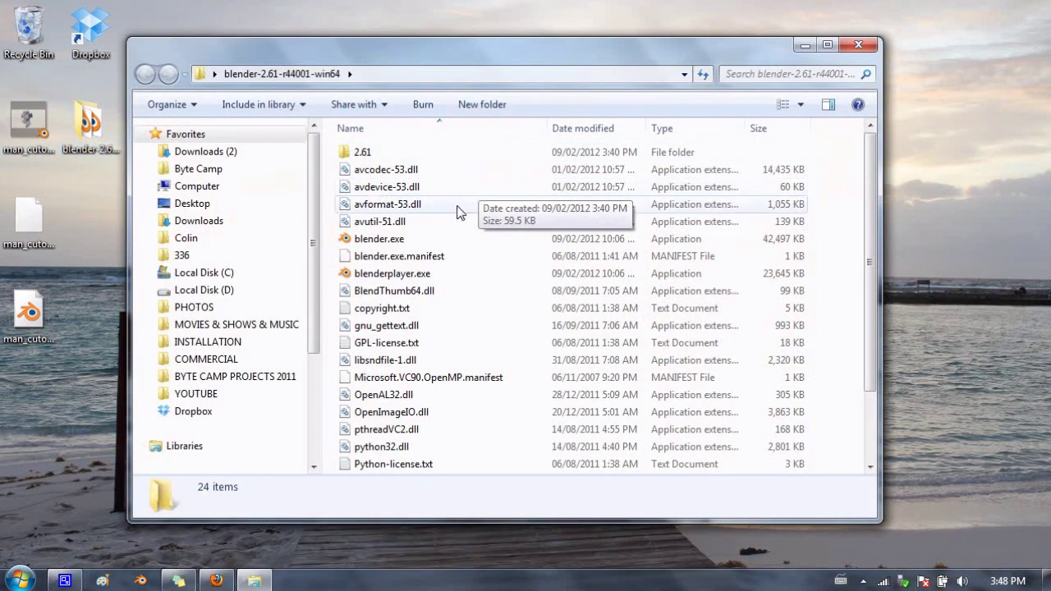
double_click(394, 247)
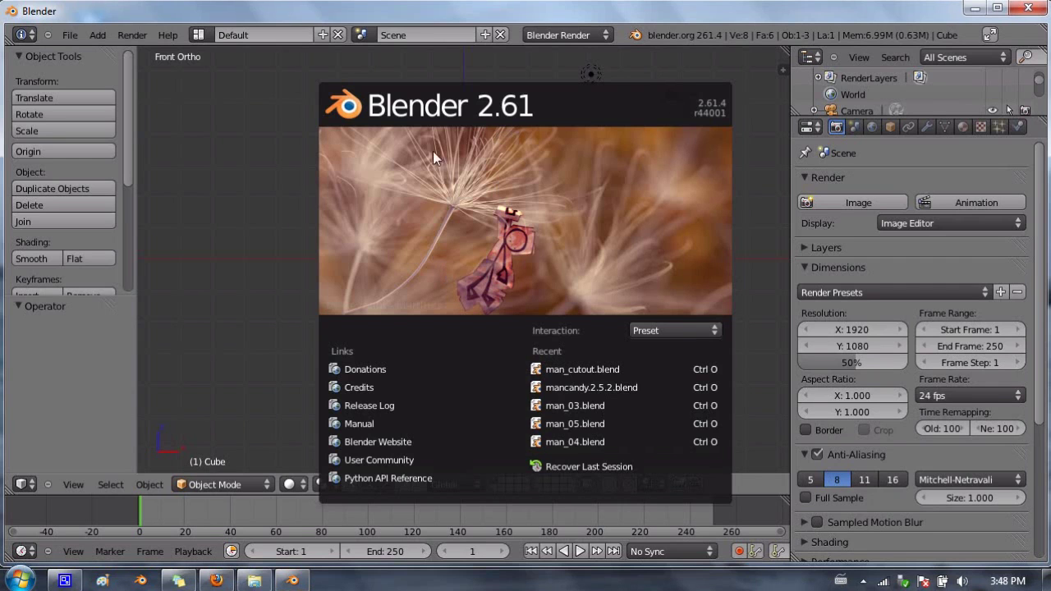
Close the splash screen, angle the view, and add a mesh cylinder
click(535, 197)
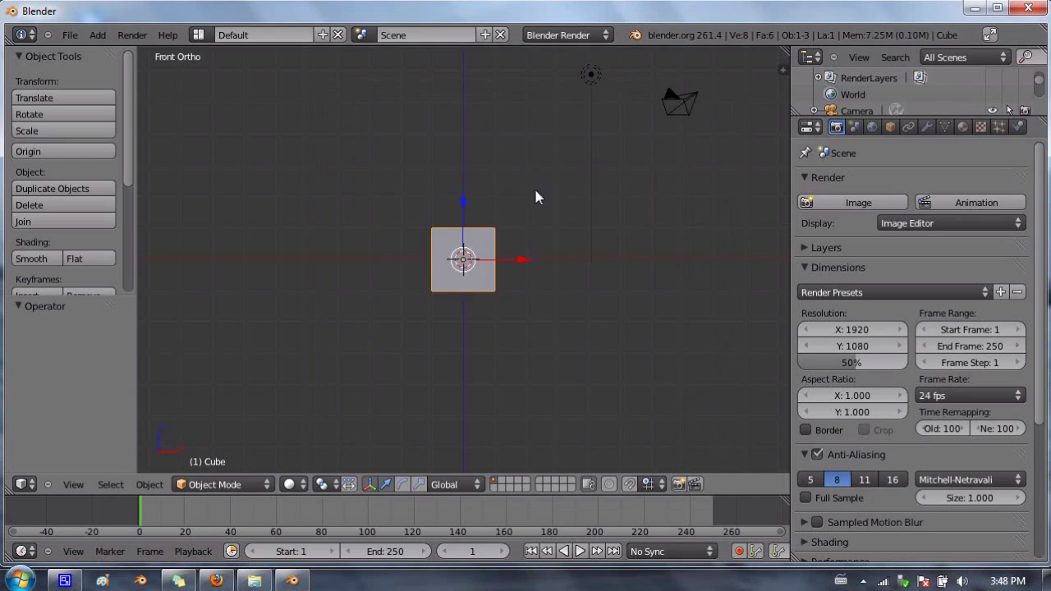
middle_drag(451, 203, 469, 245)
scroll(417, 244, up, 3)
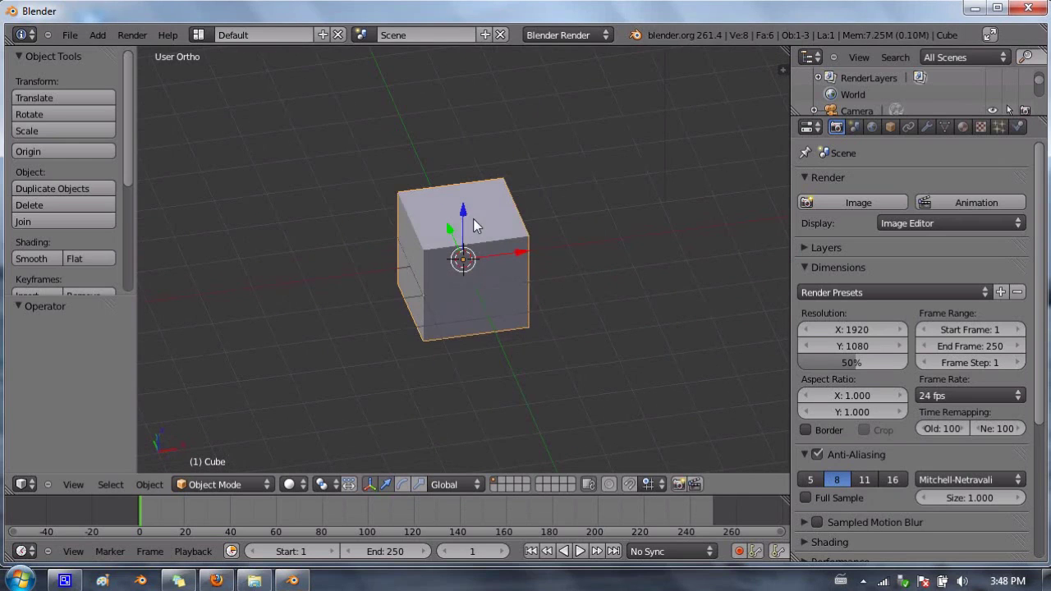
key(shift+a)
mouse_move(480, 220)
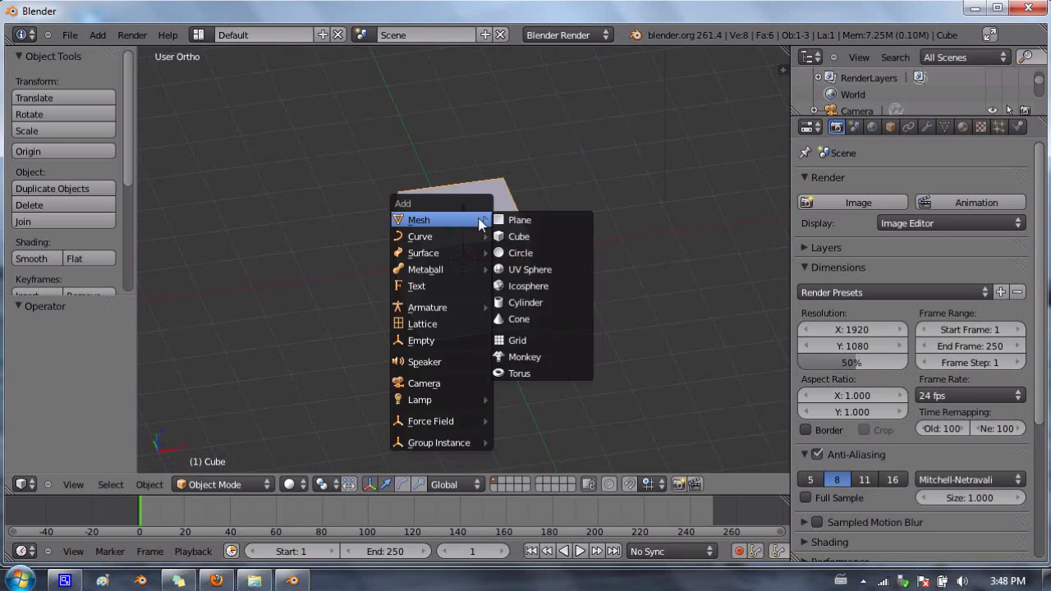
click(543, 303)
Scale the cylinder narrower, then stretch it to 2.871 times taller along Z
key(s)
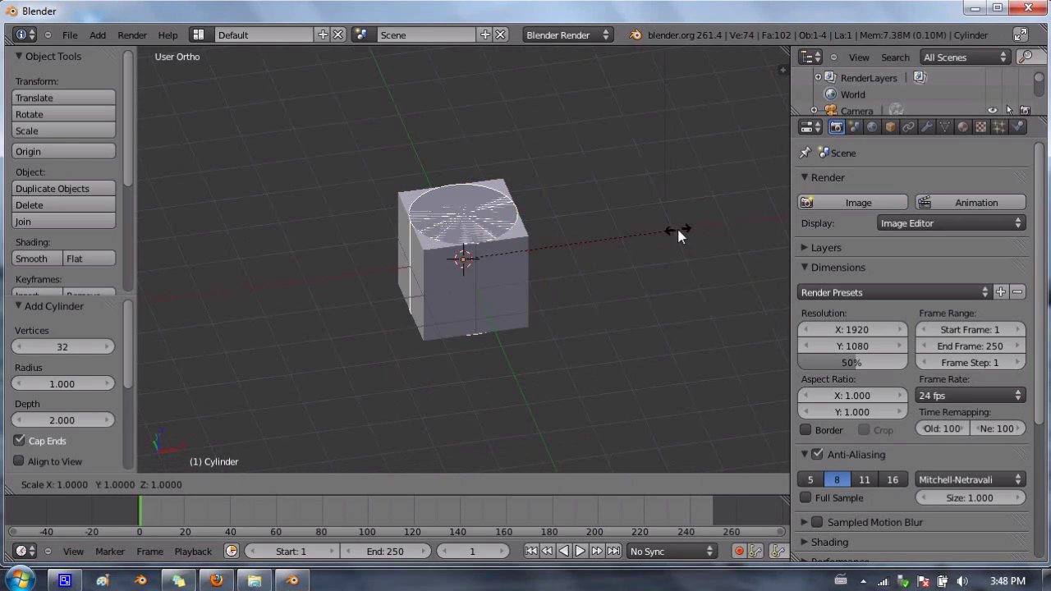
key(shift+z)
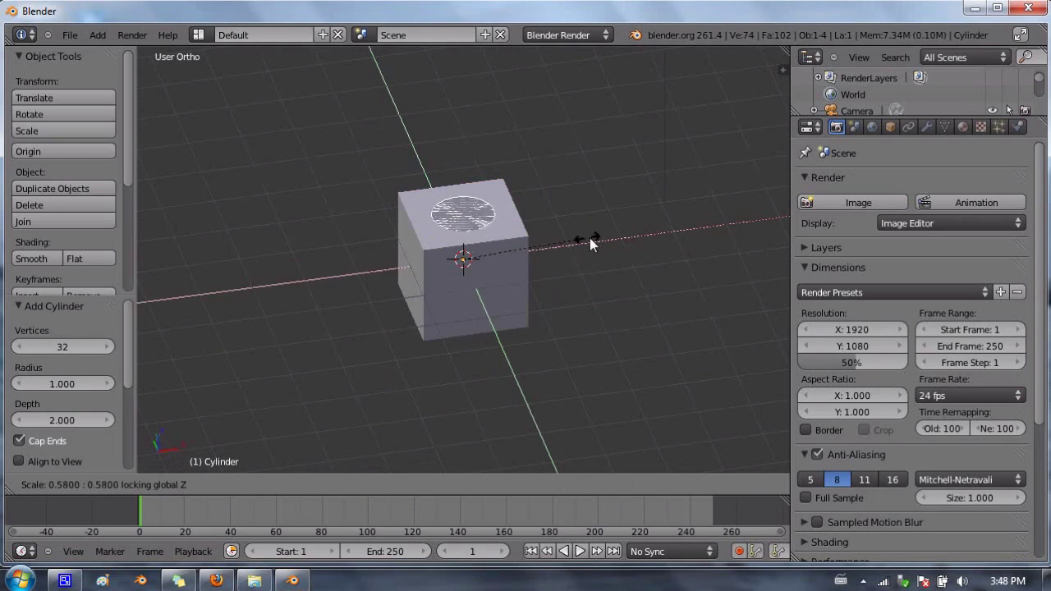
click(594, 237)
key(s)
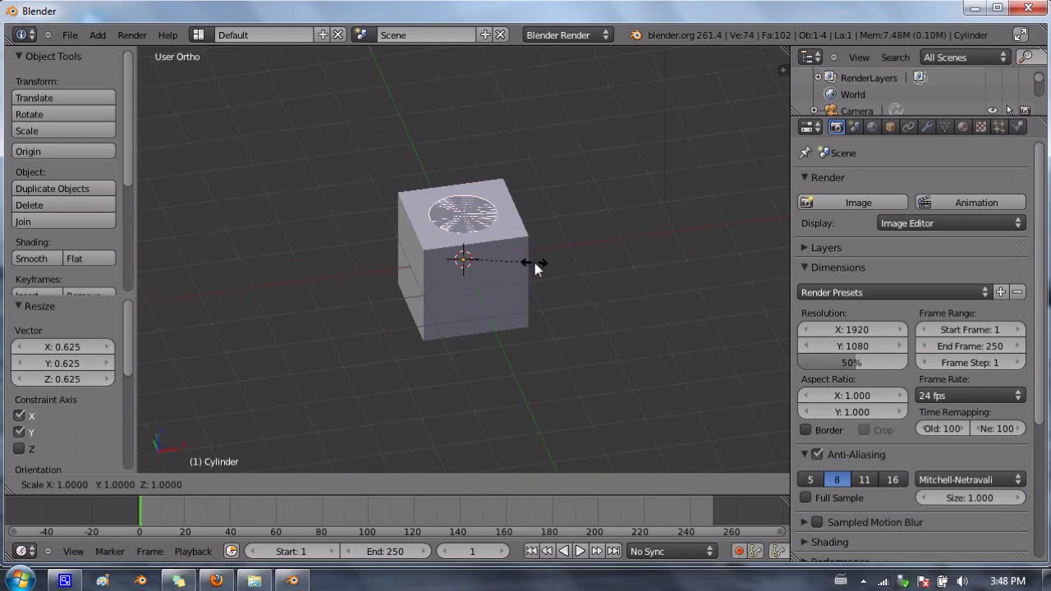
key(z)
click(666, 239)
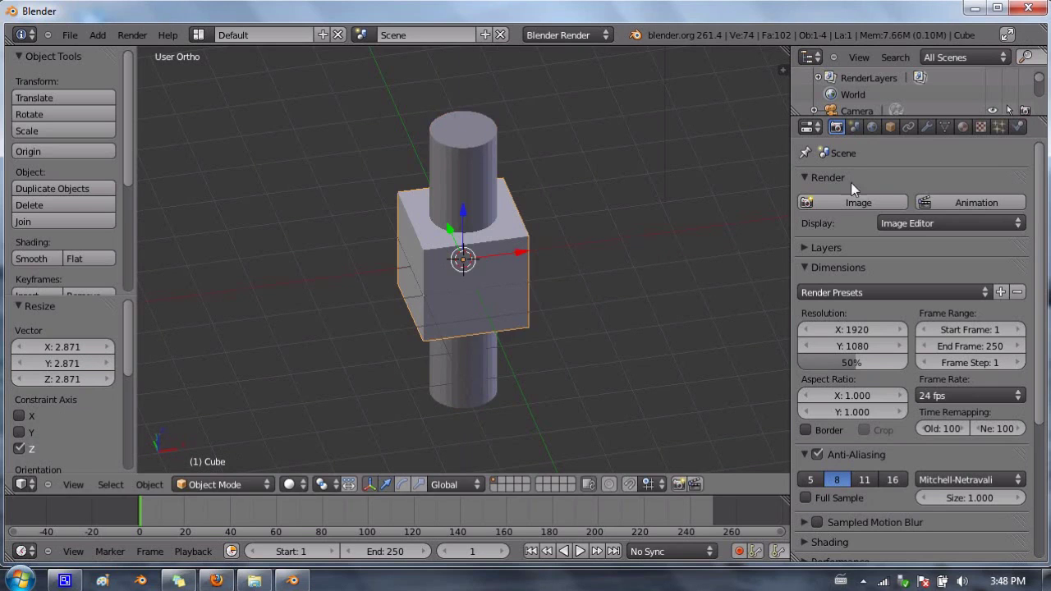
Apply a Boolean modifier to the cube with Difference operation and Cylinder as the object
click(926, 126)
click(895, 203)
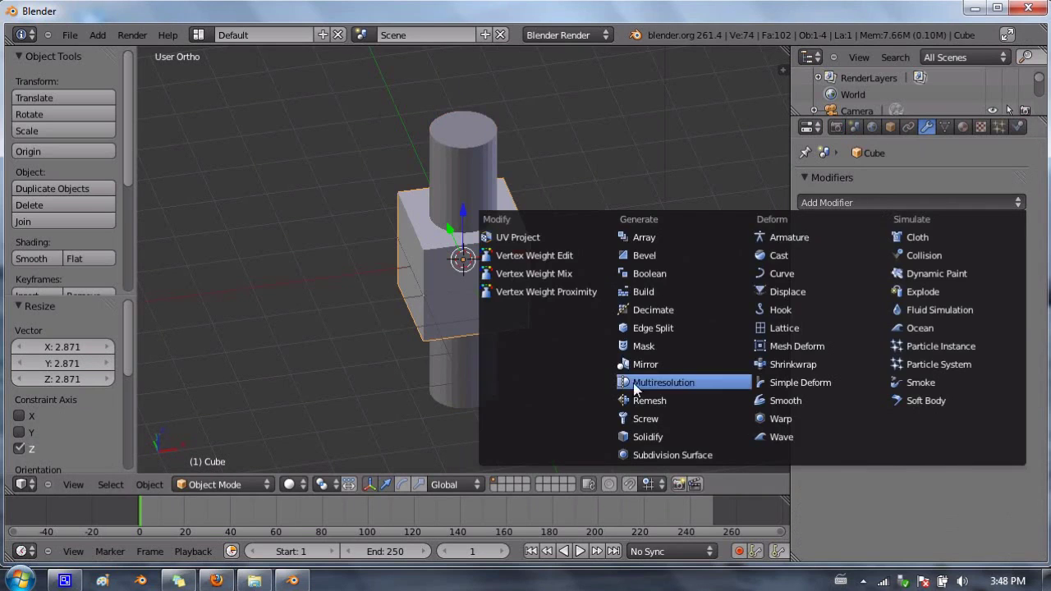
click(649, 273)
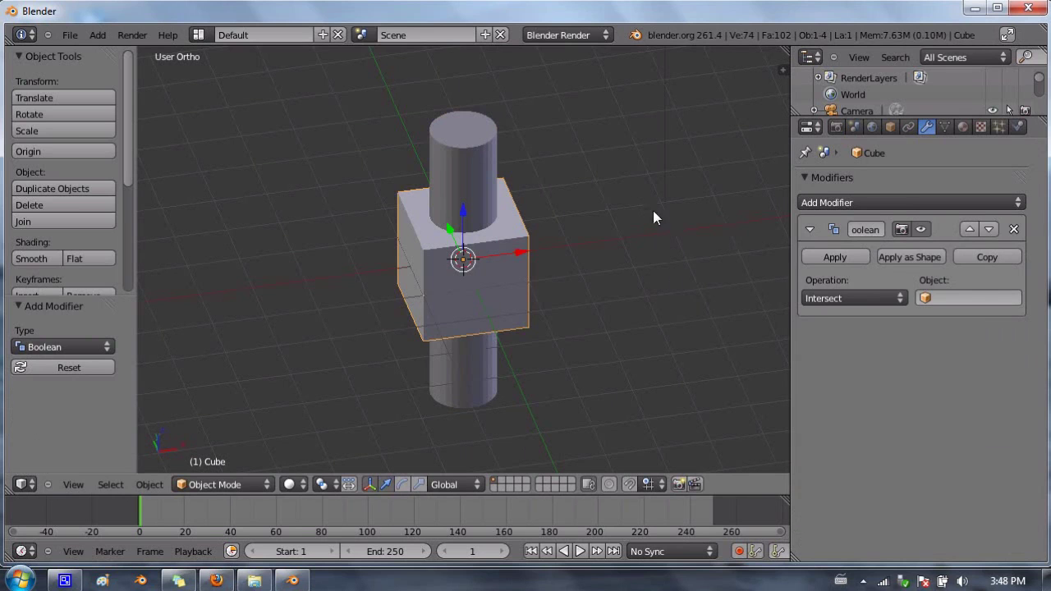
click(841, 292)
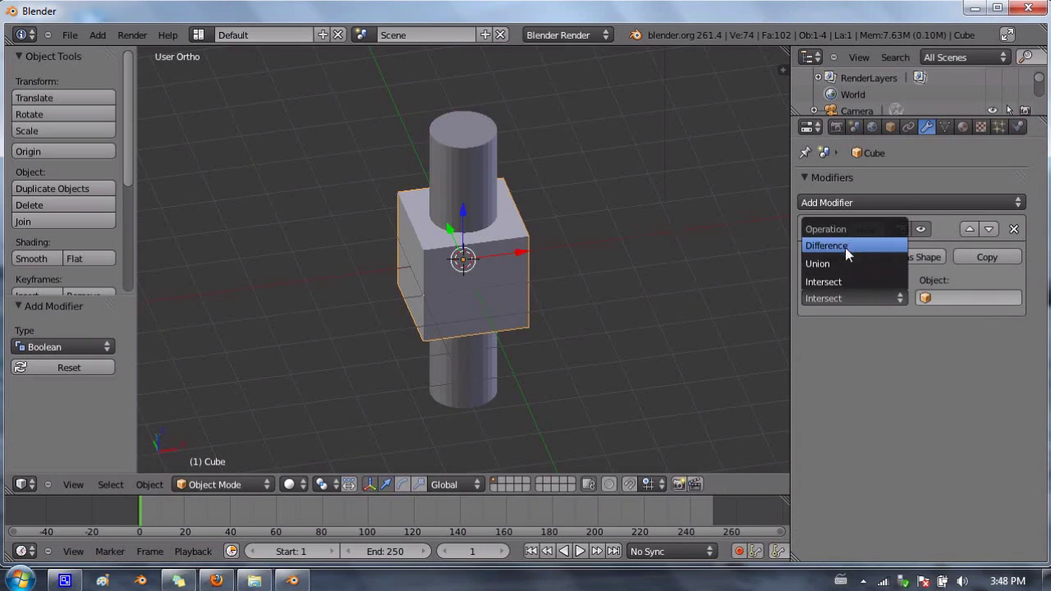
click(848, 244)
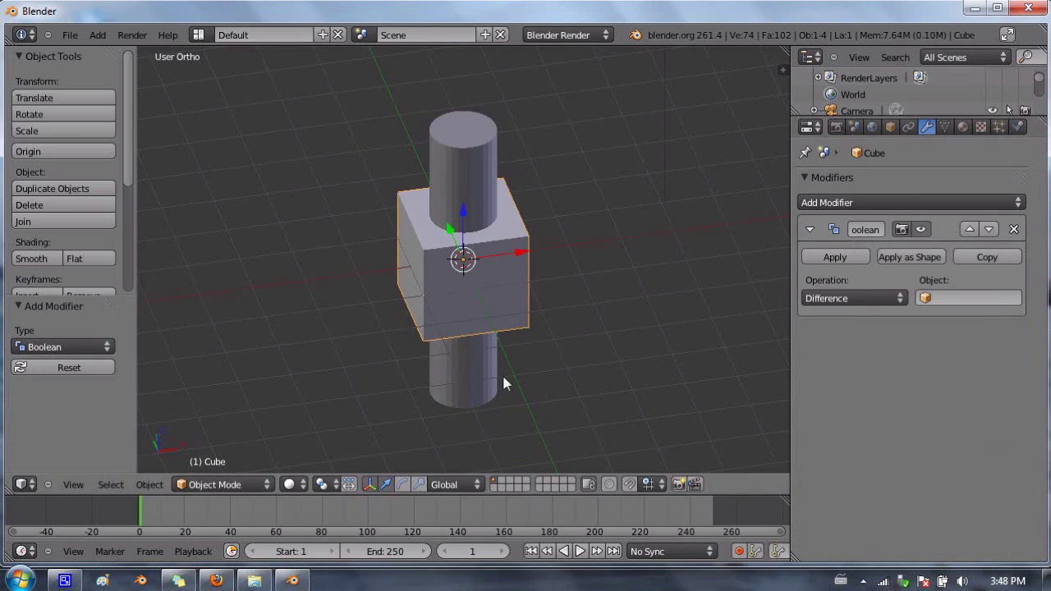
click(941, 296)
click(943, 324)
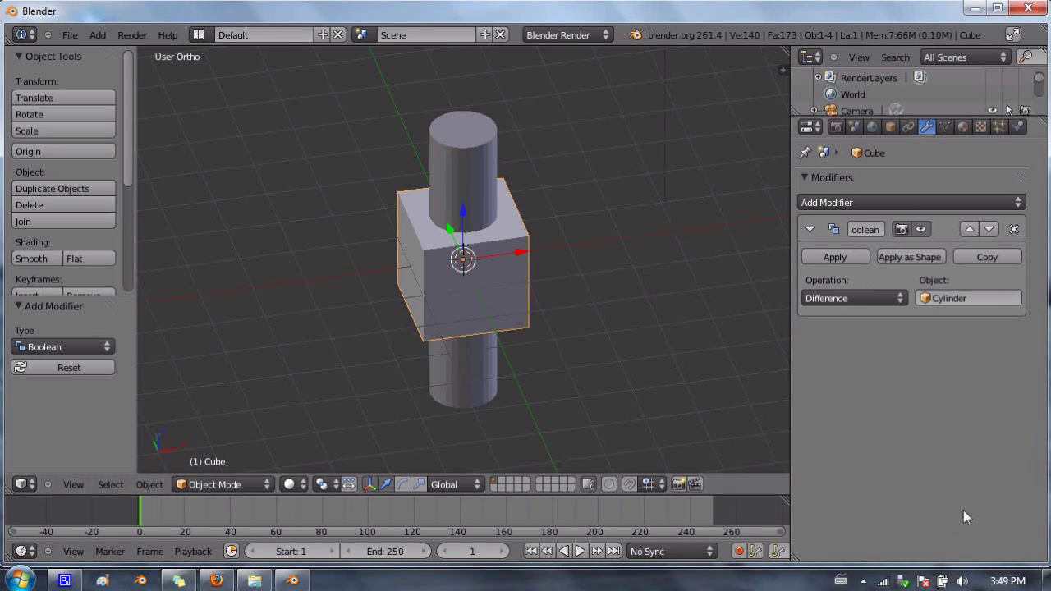
click(833, 254)
Delete the cylinder and inspect the cube's holed mesh in Edit Mode
right_click(488, 167)
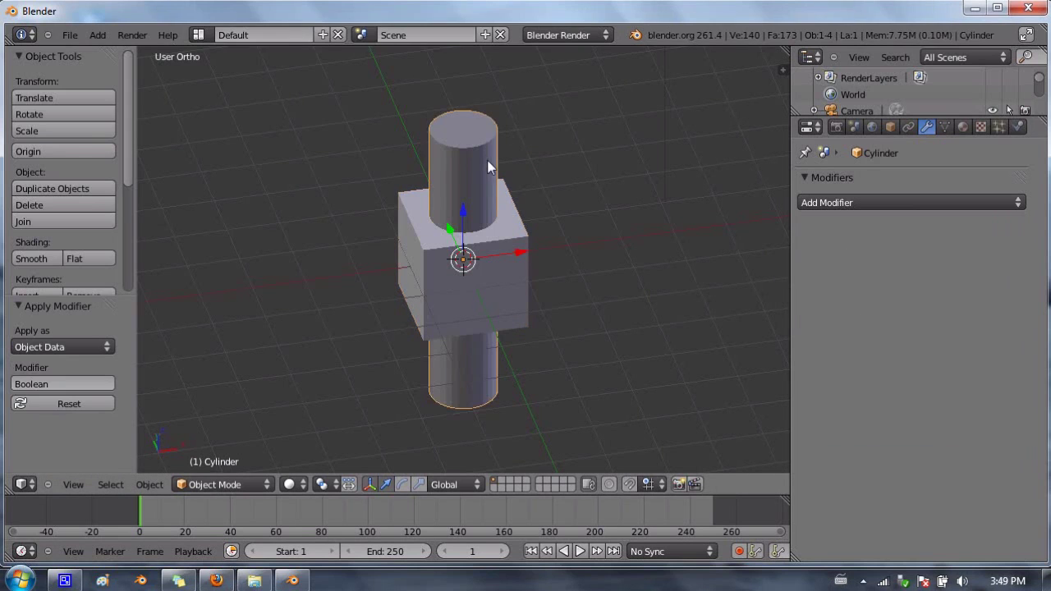
key(x)
click(488, 168)
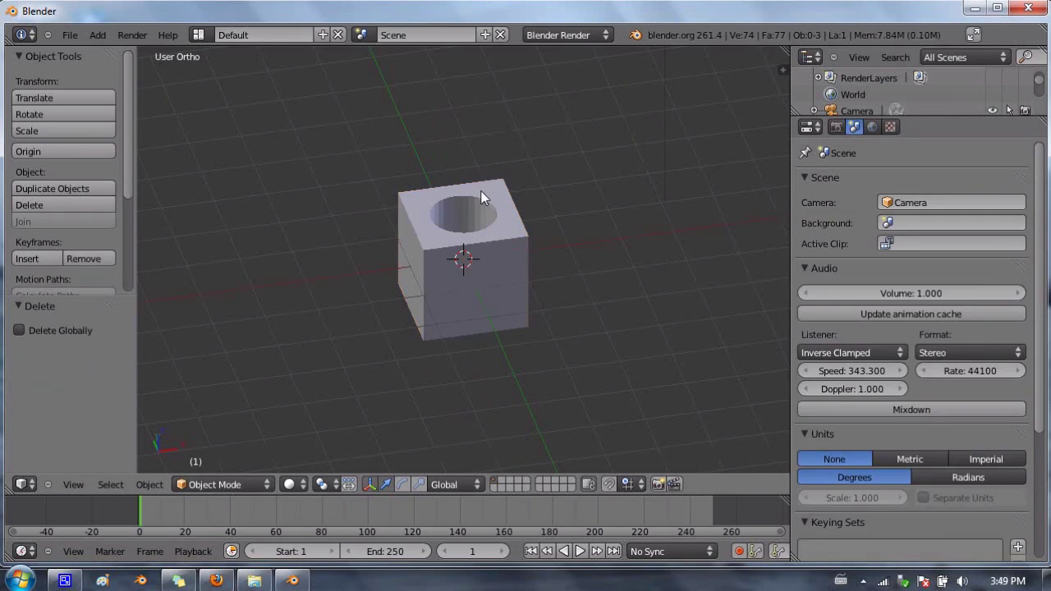
right_click(482, 194)
middle_drag(519, 228, 381, 252)
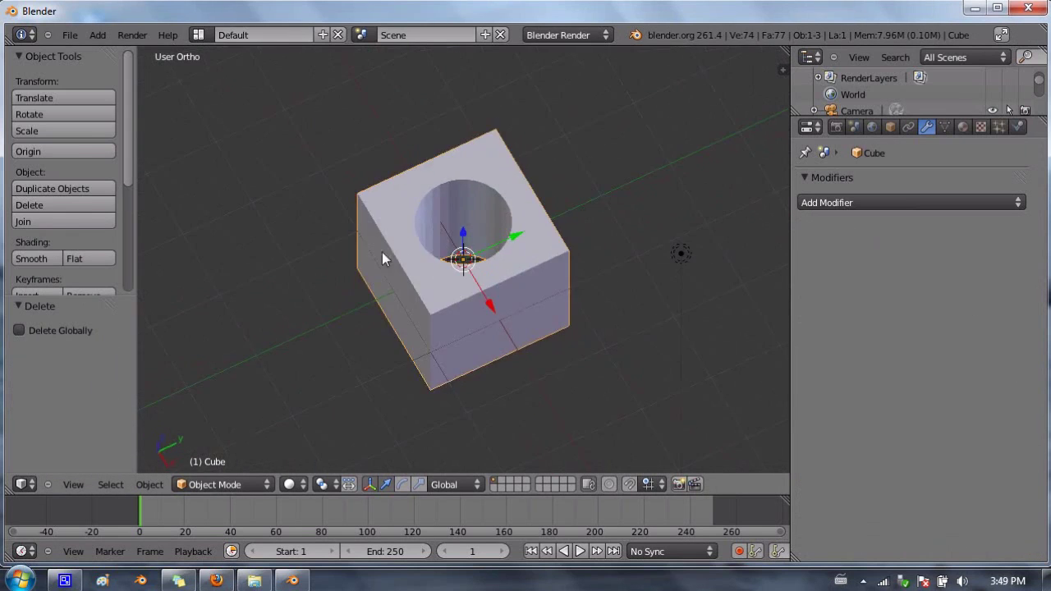
key(Tab)
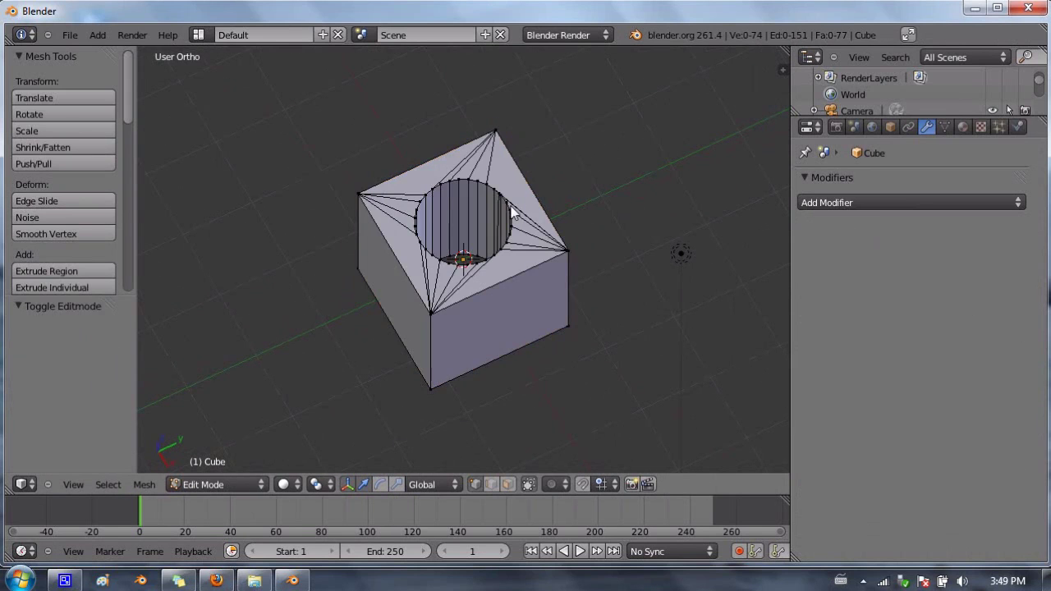
middle_drag(504, 298, 712, 89)
key(Tab)
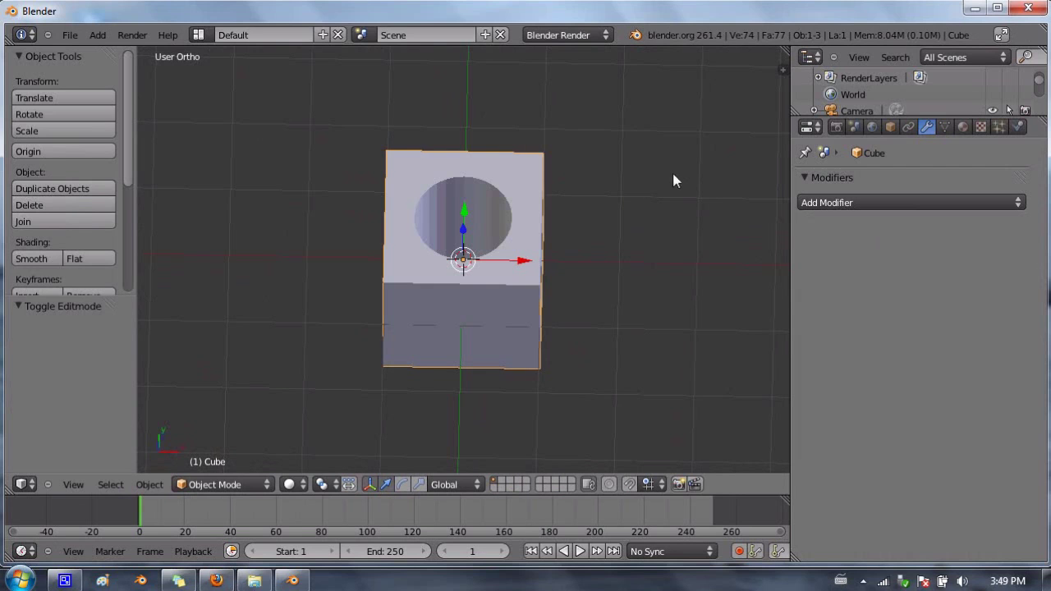
middle_drag(547, 174, 645, 205)
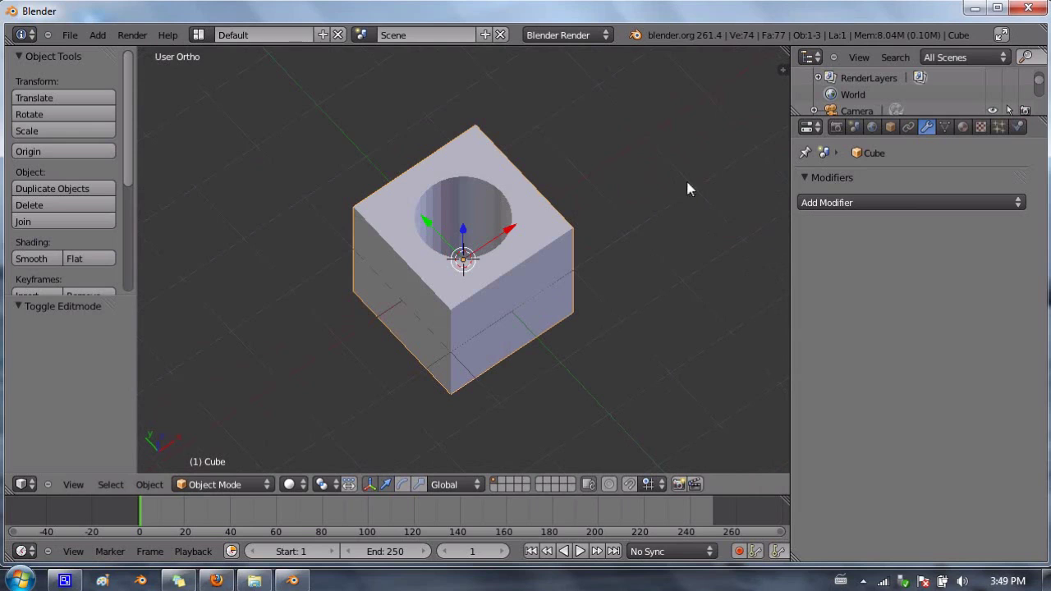
click(839, 202)
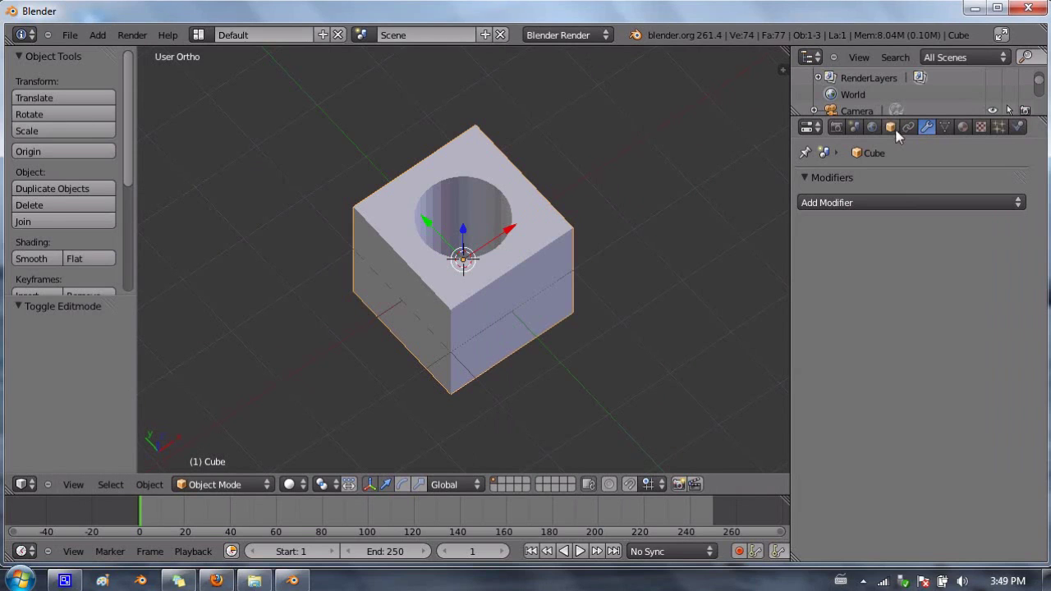
Enable Wire display for the cube in its Object properties
click(891, 127)
scroll(823, 479, down, 5)
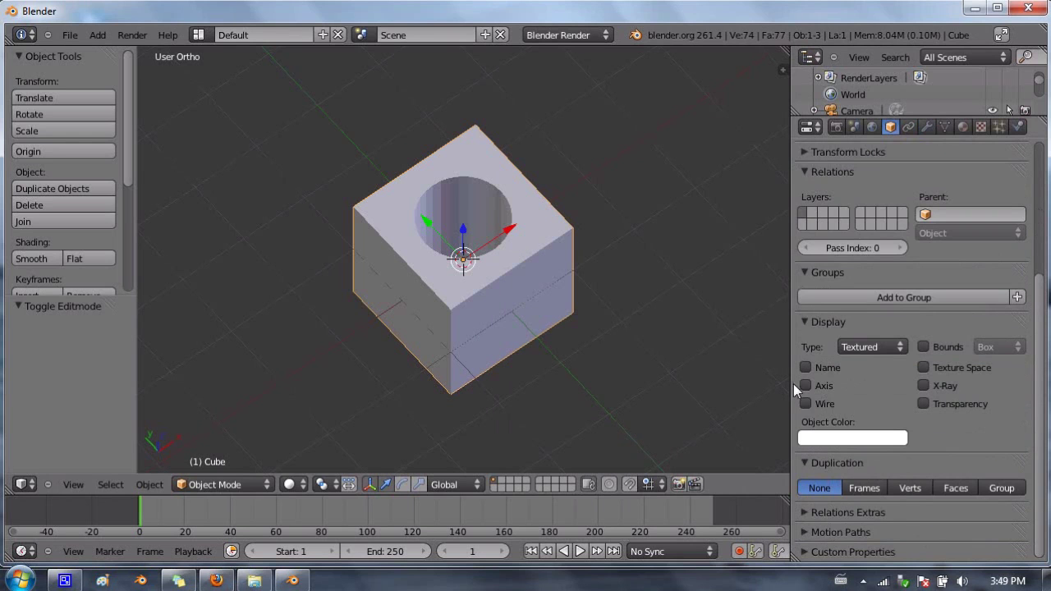
click(805, 404)
middle_drag(460, 198, 577, 181)
Add a Remesh modifier (Sharp, Octree Depth 4, scale 0.900) and orbit to inspect the grid
click(925, 128)
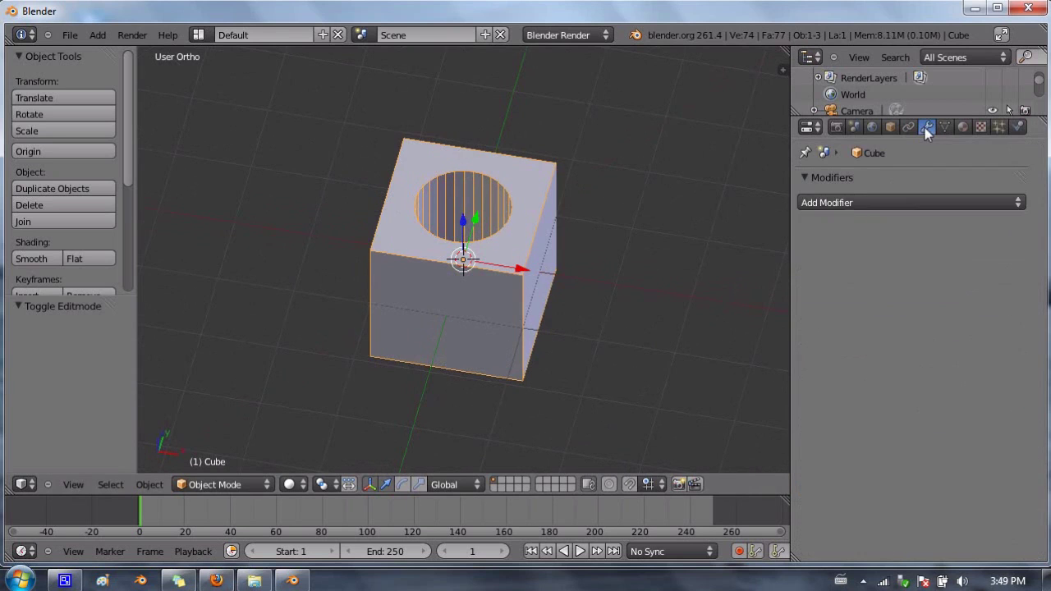
click(851, 203)
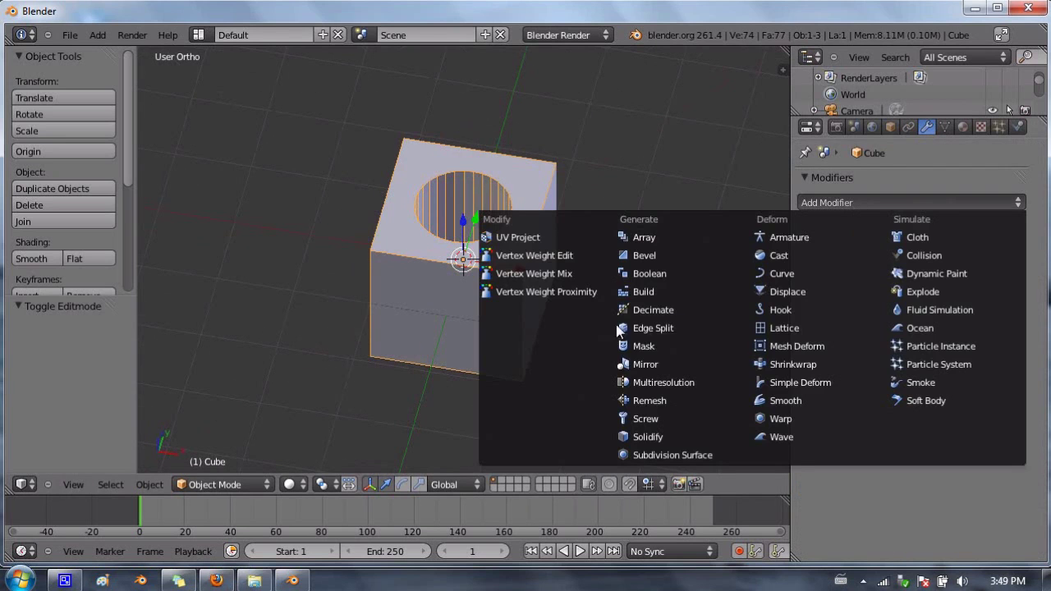
click(666, 401)
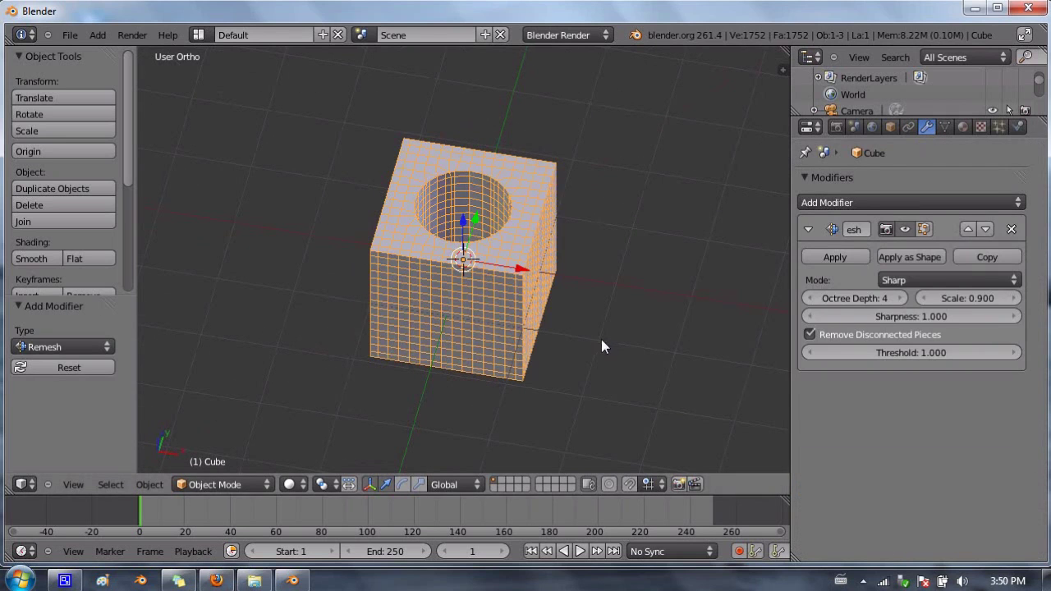
scroll(545, 161, up, 3)
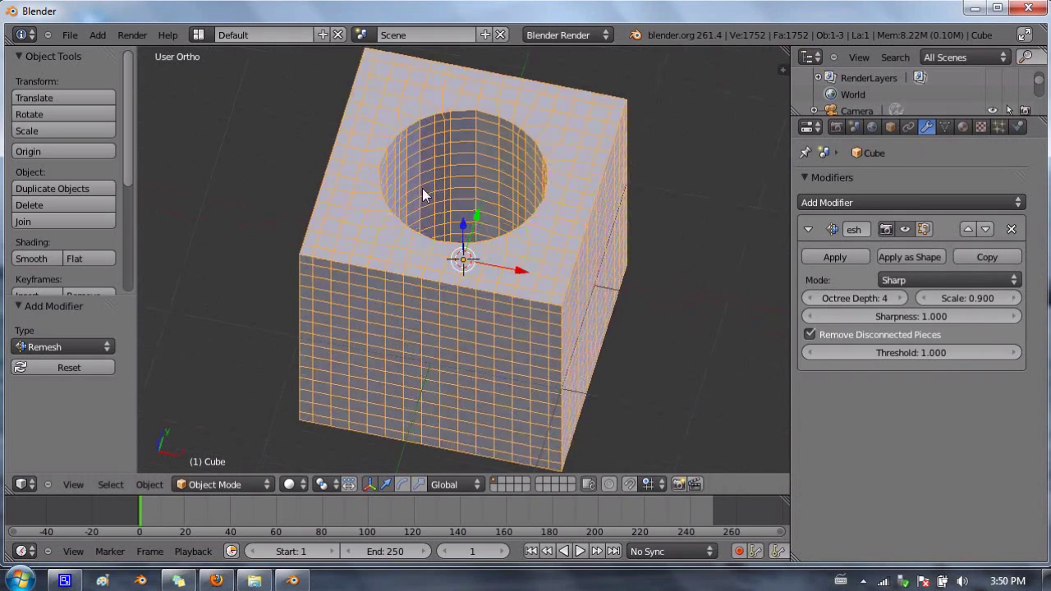
middle_drag(422, 195, 459, 135)
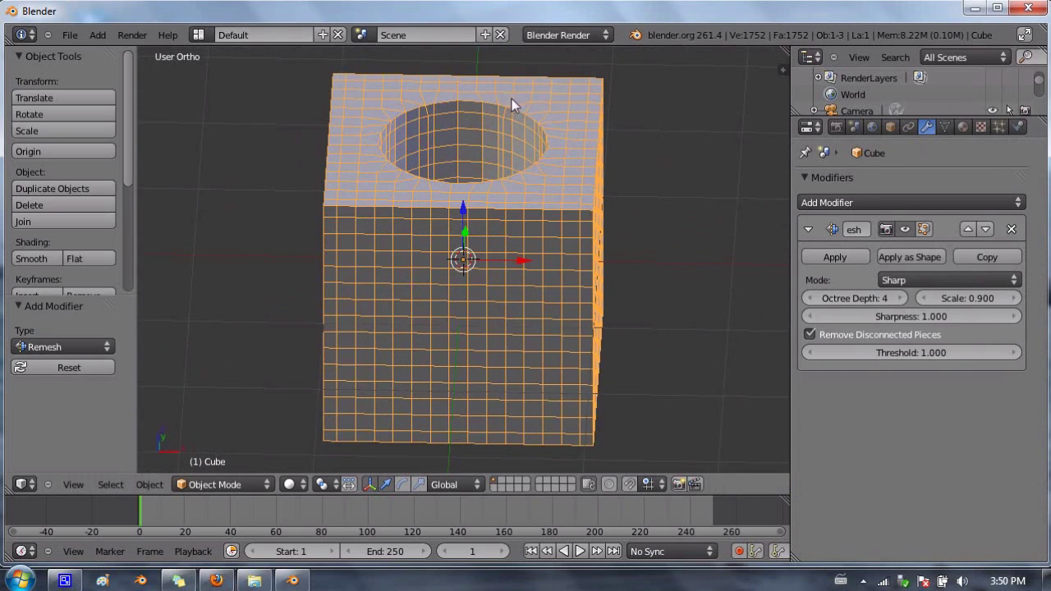
middle_drag(516, 96, 463, 80)
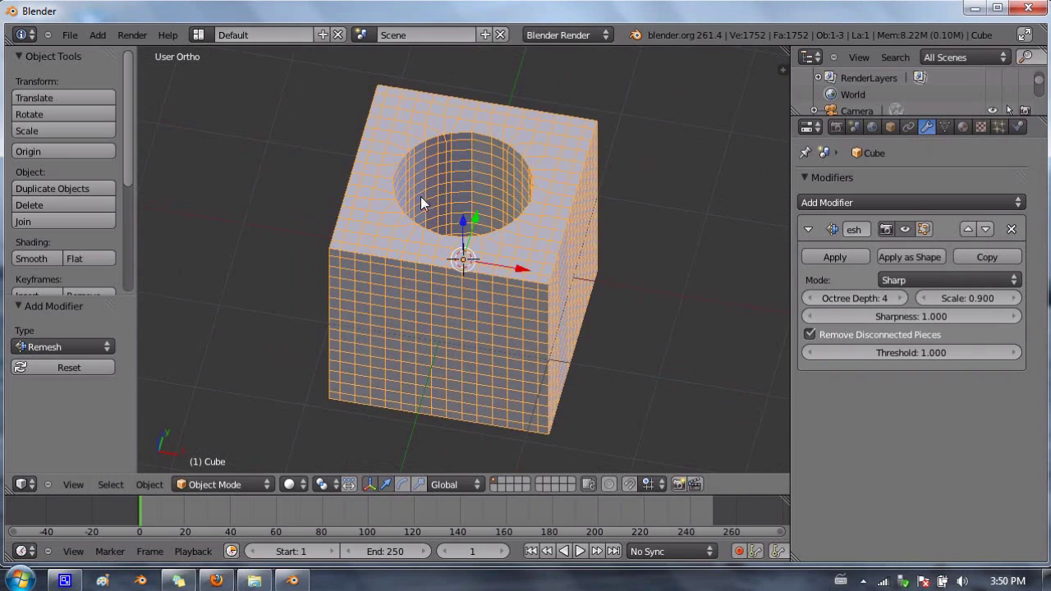
middle_drag(425, 204, 458, 99)
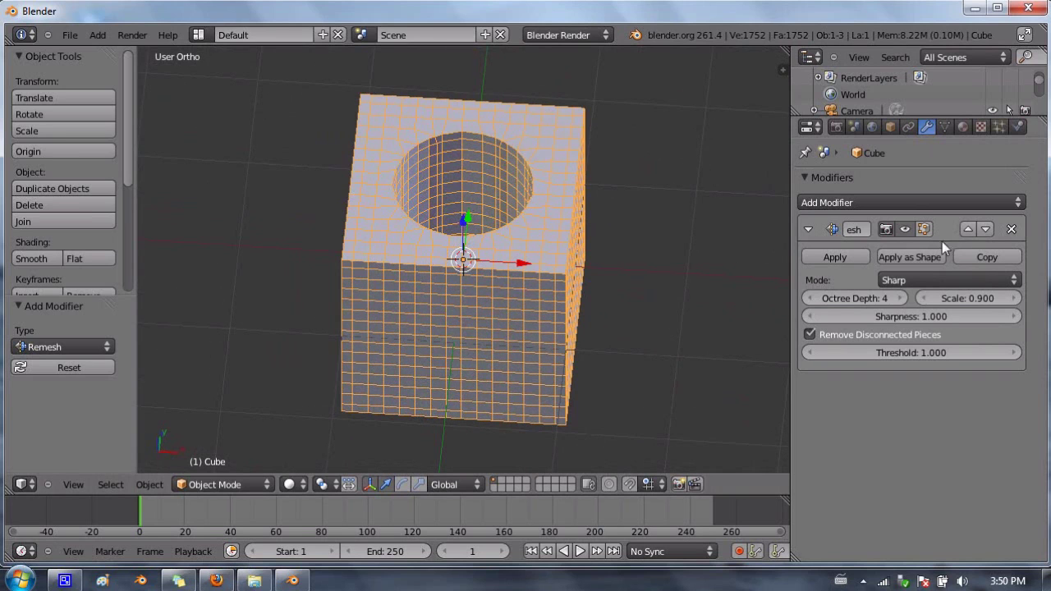
click(905, 229)
key(Tab)
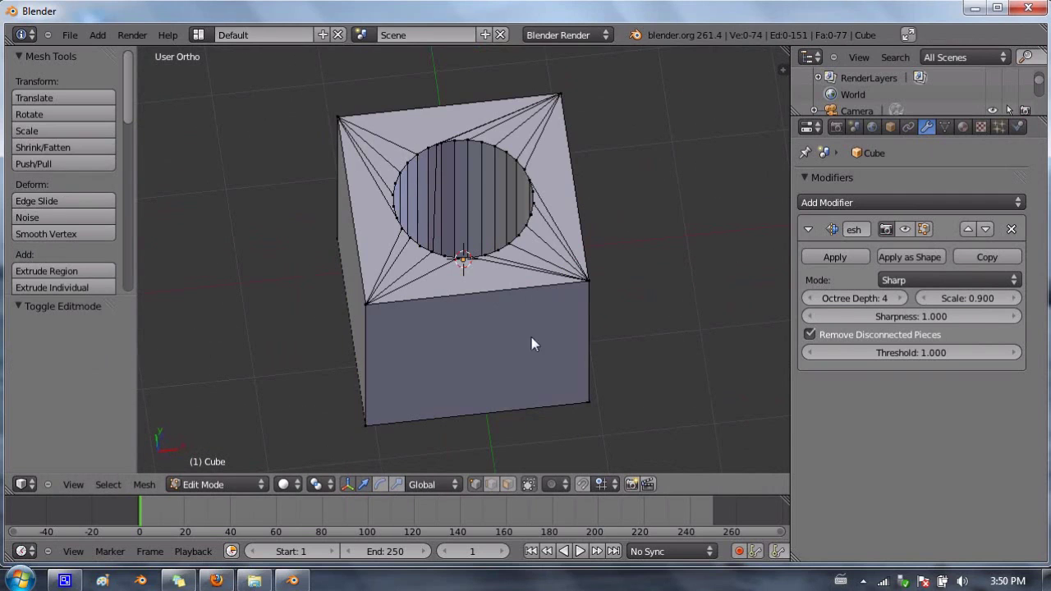
mouse_move(531, 337)
middle_down()
mouse_move(504, 159)
mouse_move(469, 175)
mouse_move(531, 353)
mouse_move(550, 345)
middle_up()
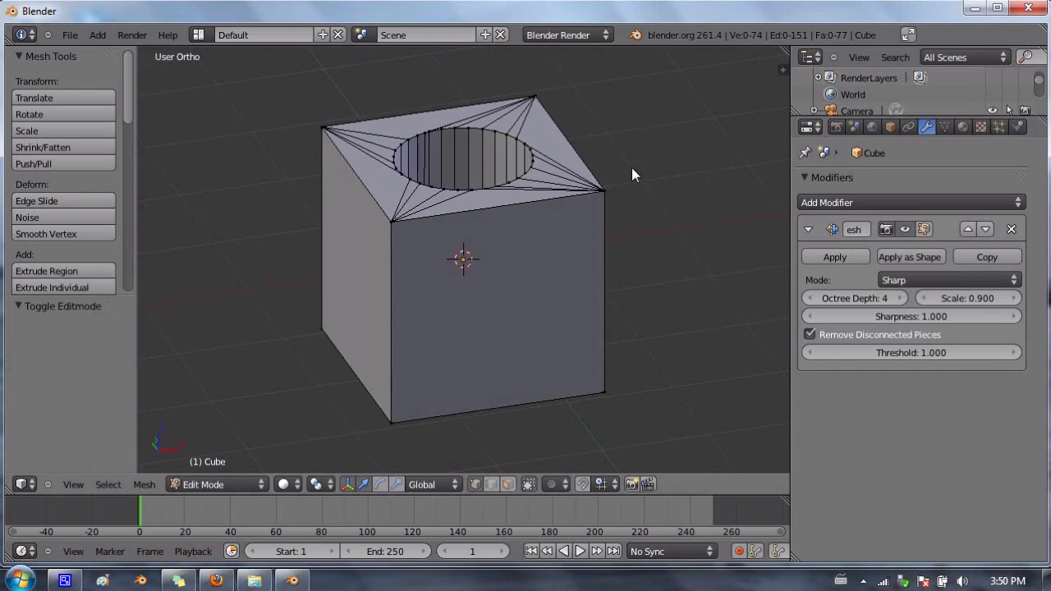
mouse_move(575, 191)
middle_down()
mouse_move(566, 195)
mouse_move(575, 174)
middle_up()
key(Tab)
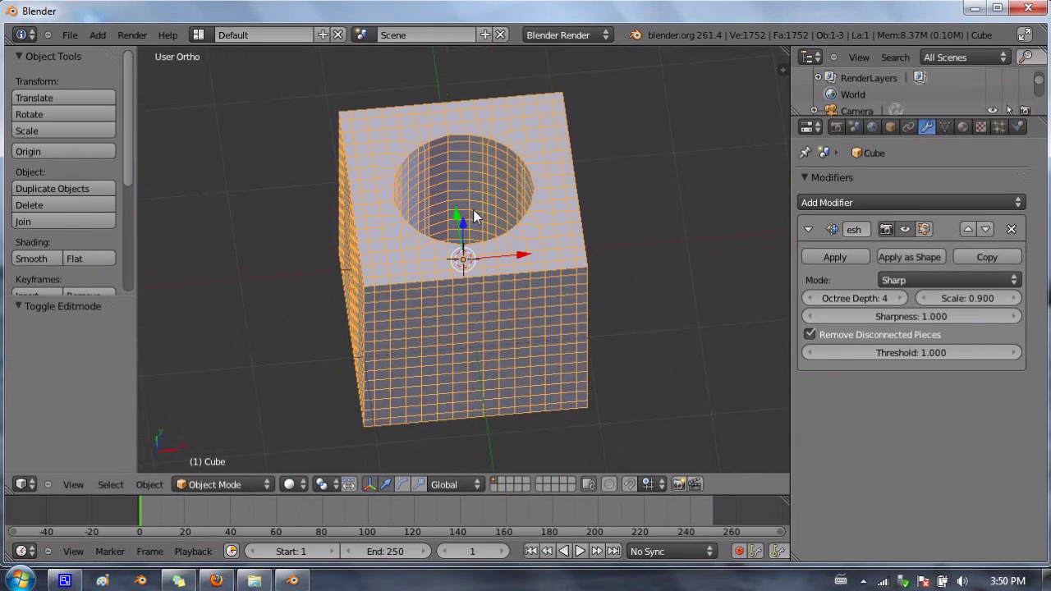
middle_drag(439, 129, 468, 156)
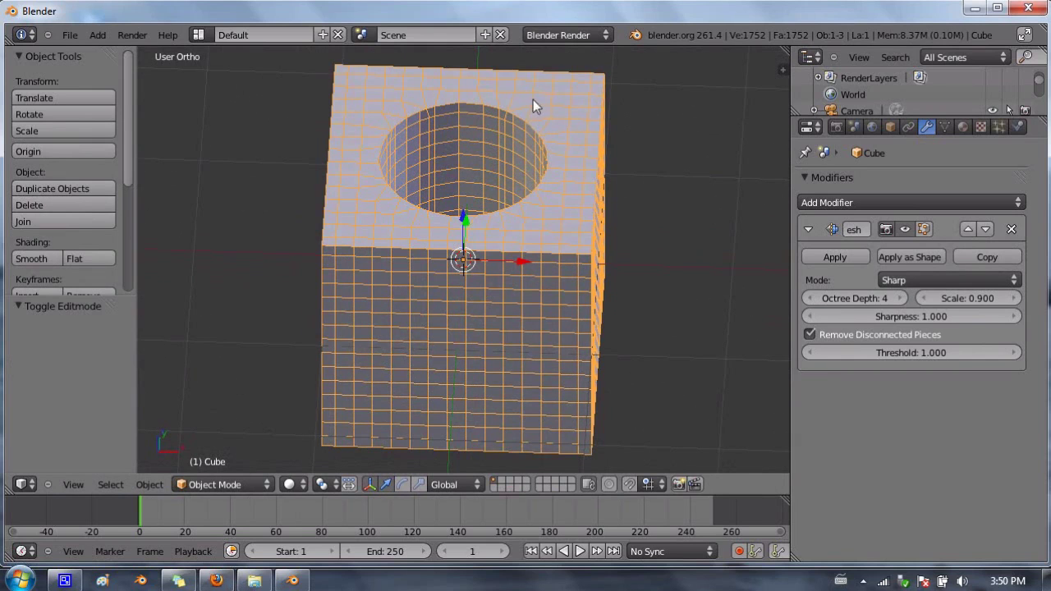
middle_drag(537, 145, 423, 191)
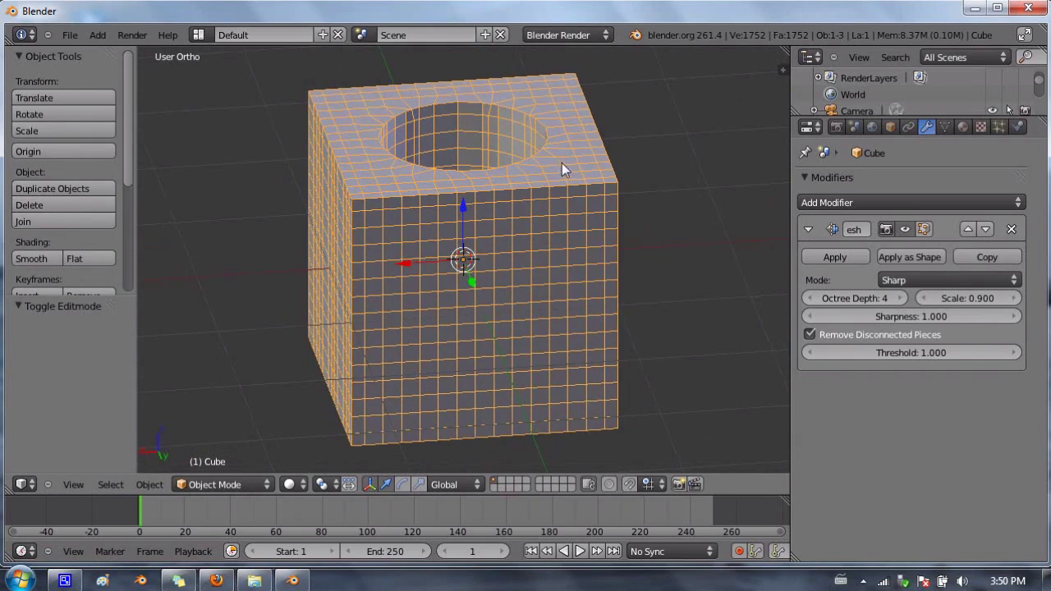
middle_drag(503, 156, 418, 243)
middle_drag(383, 322, 370, 238)
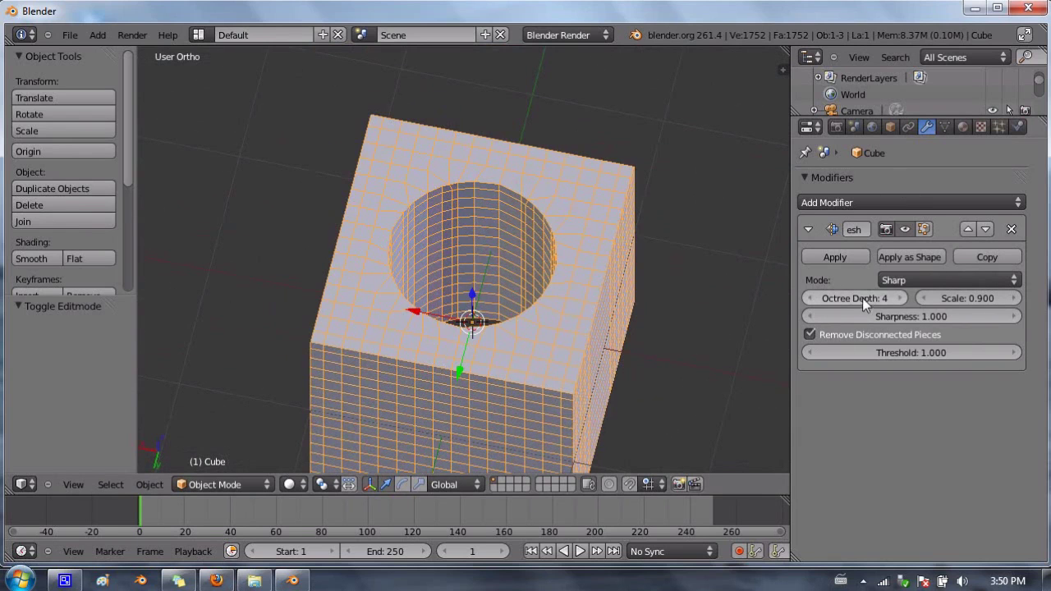
Set Remesh Octree Depth to 5 and Scale to 0.363, then apply the modifier
click(905, 299)
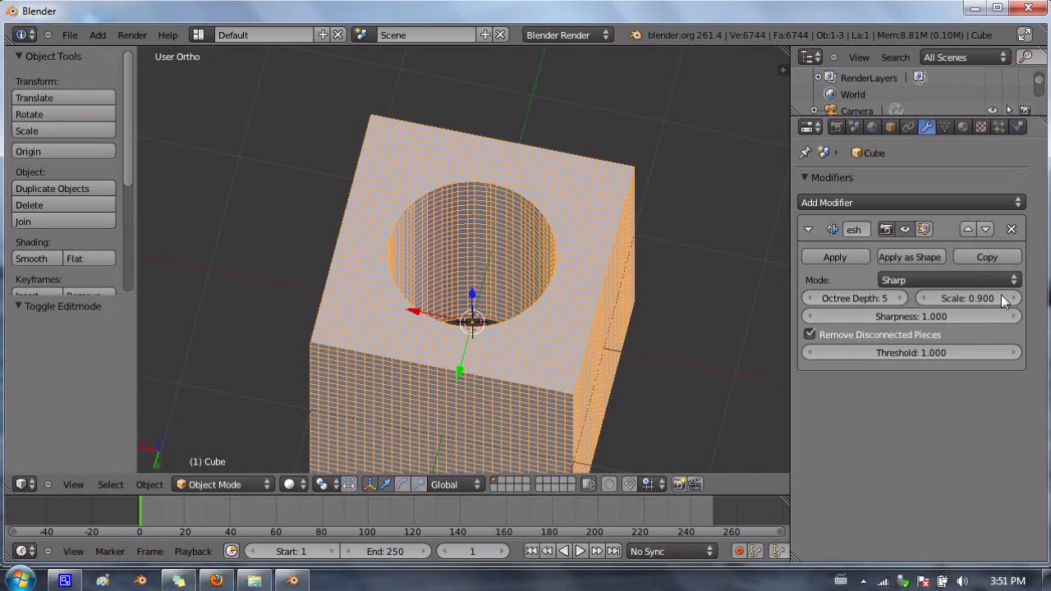
drag(1013, 304, 687, 316)
click(687, 319)
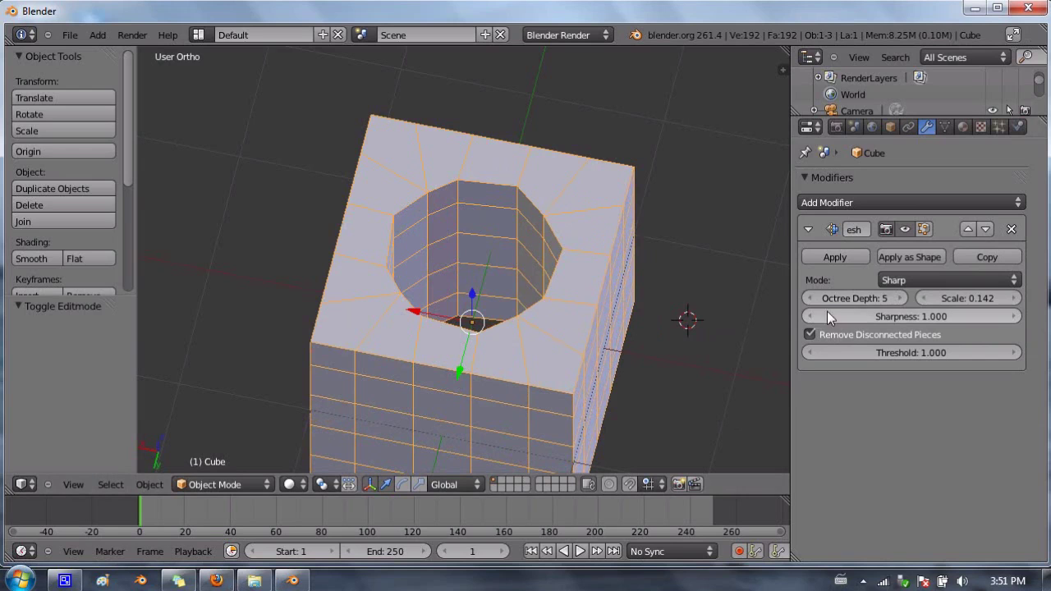
drag(961, 298, 937, 294)
click(858, 257)
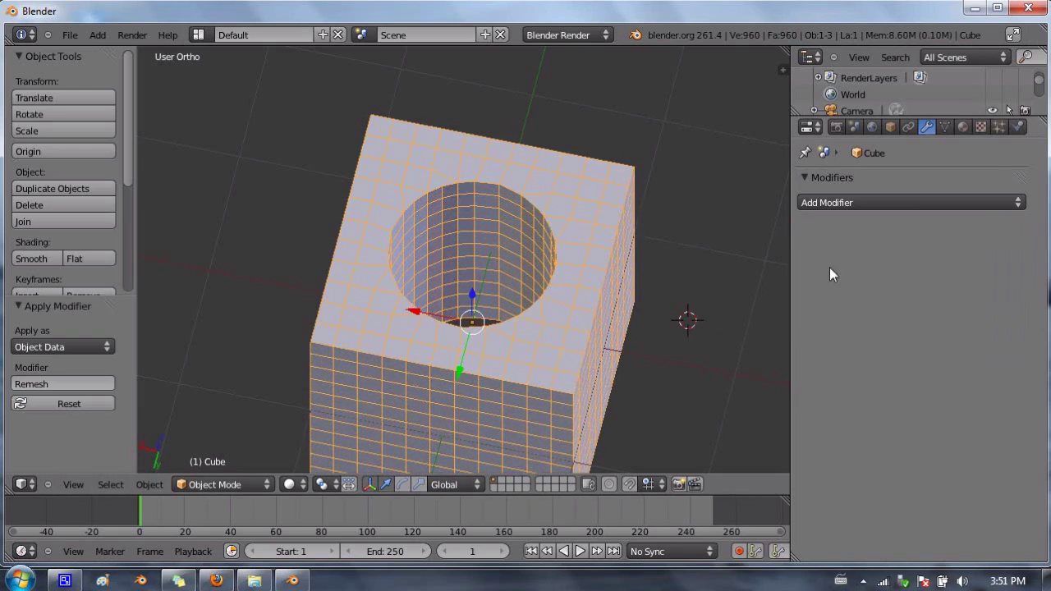
middle_drag(331, 300, 342, 255)
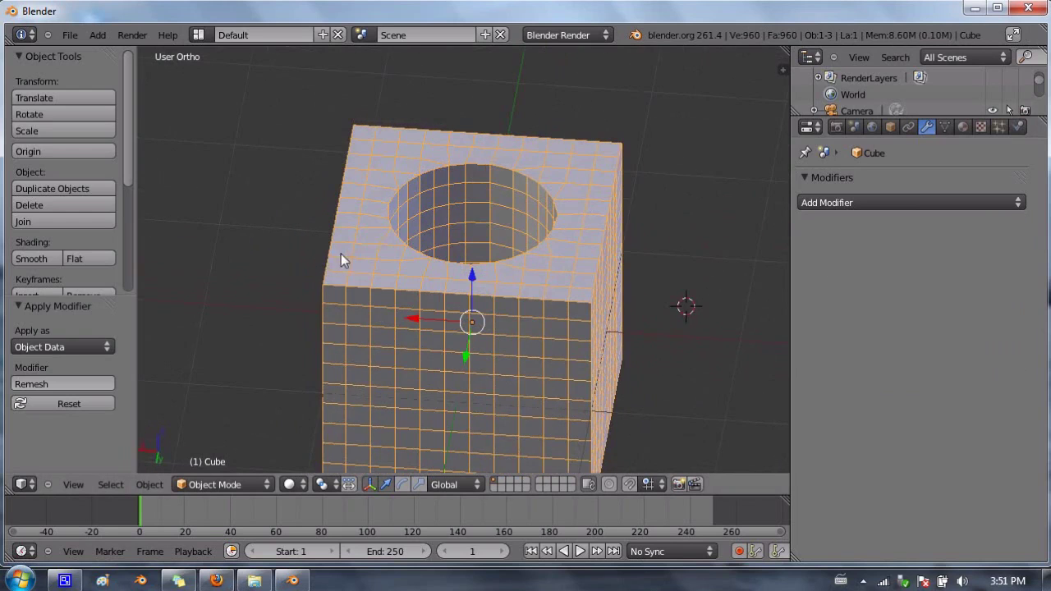
middle_drag(441, 178, 403, 193)
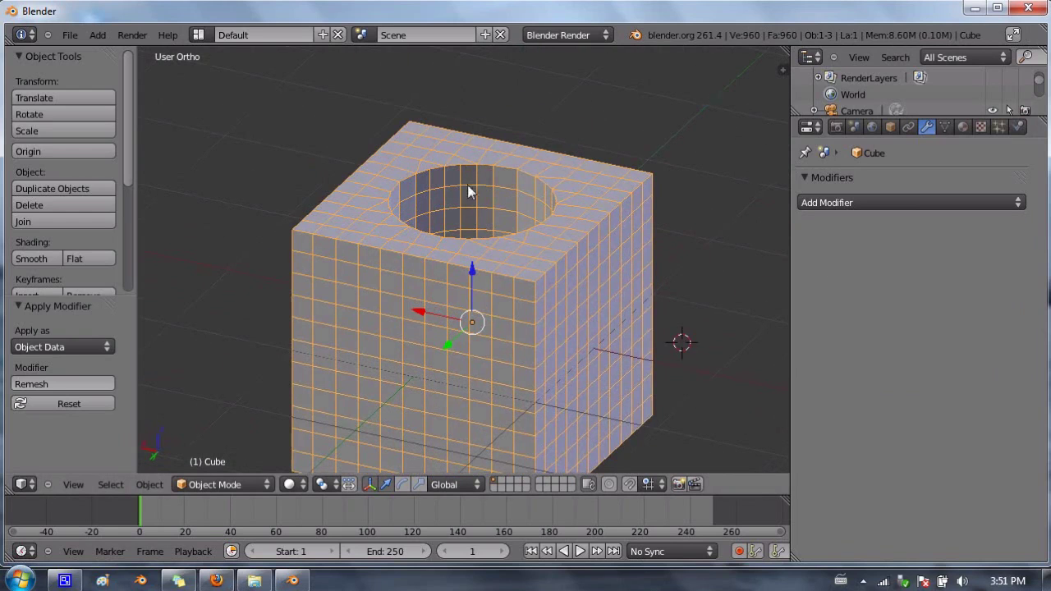
Delete the remeshed cube and level the view on the empty grid
key(x)
click(541, 217)
scroll(446, 298, down, 4)
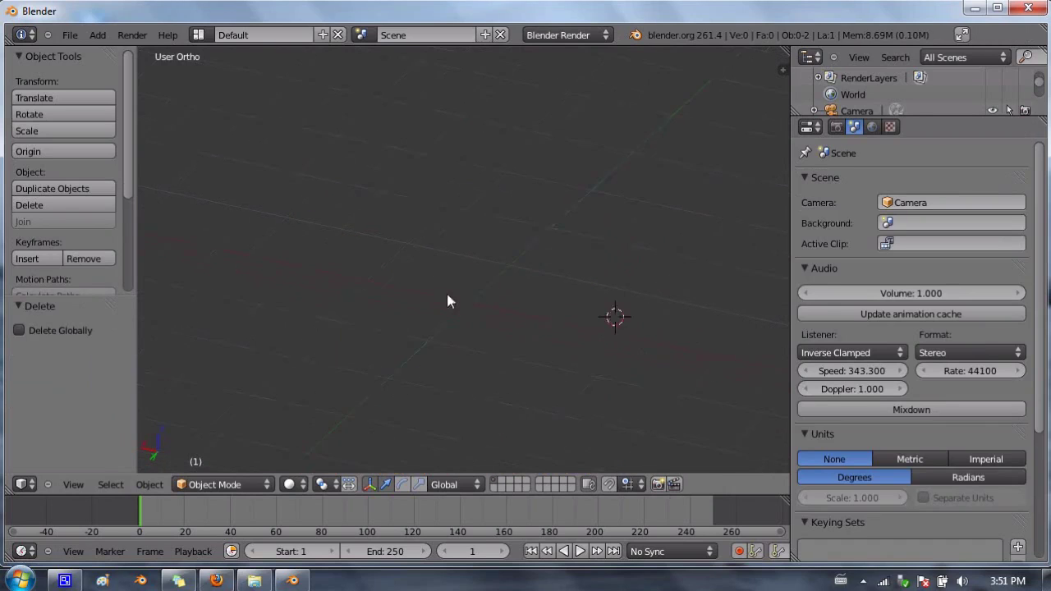
middle_drag(453, 312, 494, 279)
middle_drag(417, 222, 489, 198)
Add a new Text object at the origin and view it from above
key(shift+a)
mouse_move(487, 208)
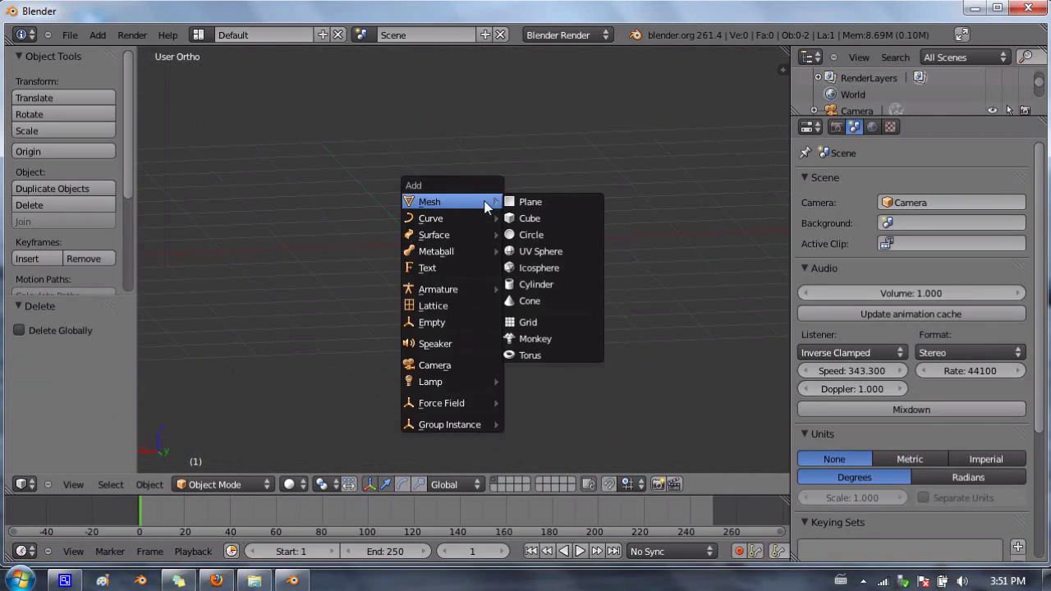
click(443, 269)
middle_drag(383, 331, 580, 317)
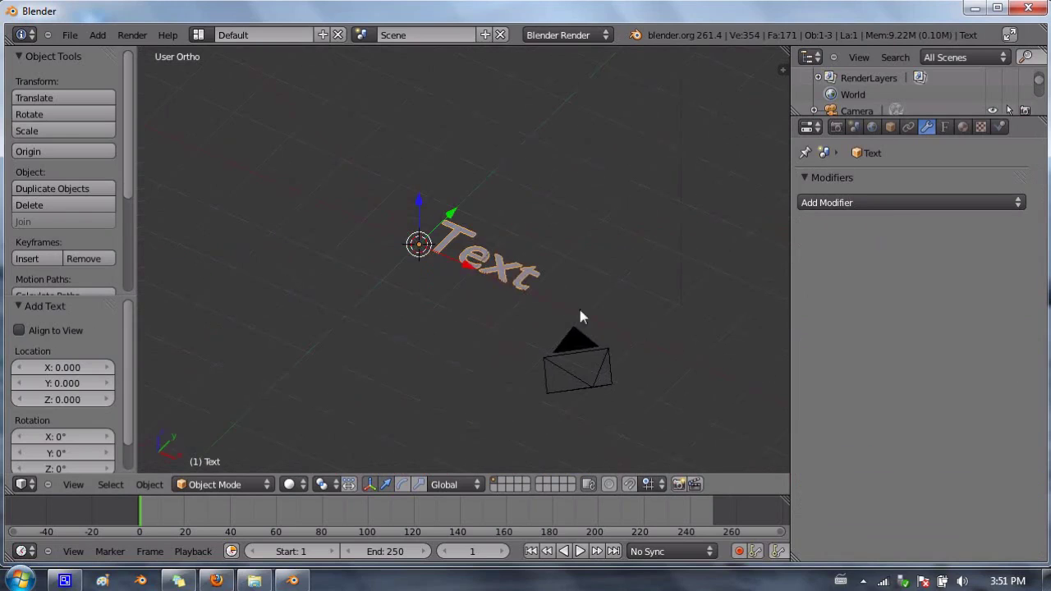
middle_drag(308, 292, 366, 311)
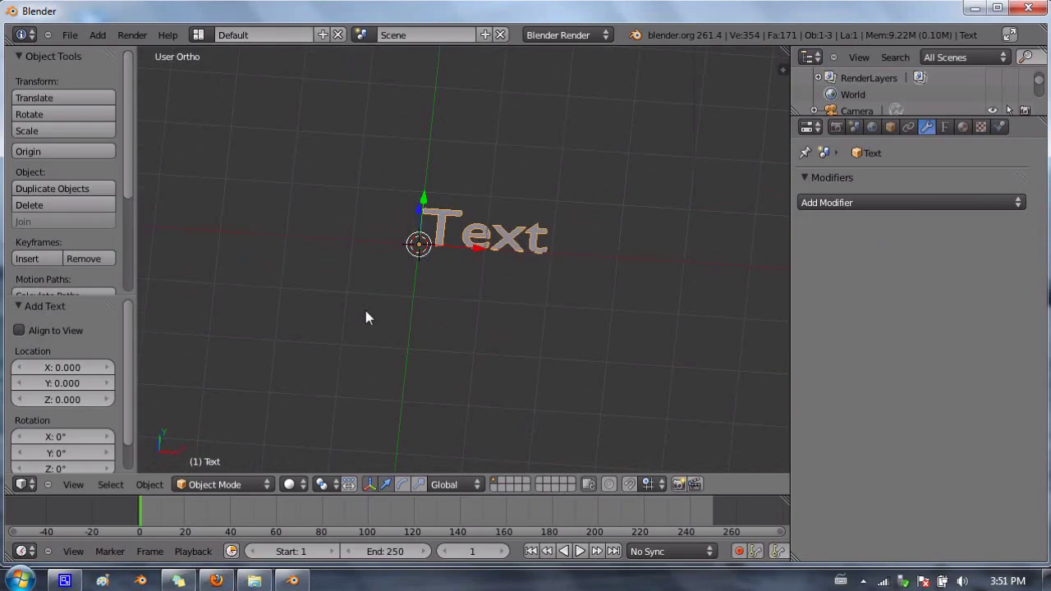
Replace the default word 'Text' with 'CG' in Edit Mode
key(Tab)
key(BackSpace)
key(BackSpace)
key(BackSpace)
key(BackSpace)
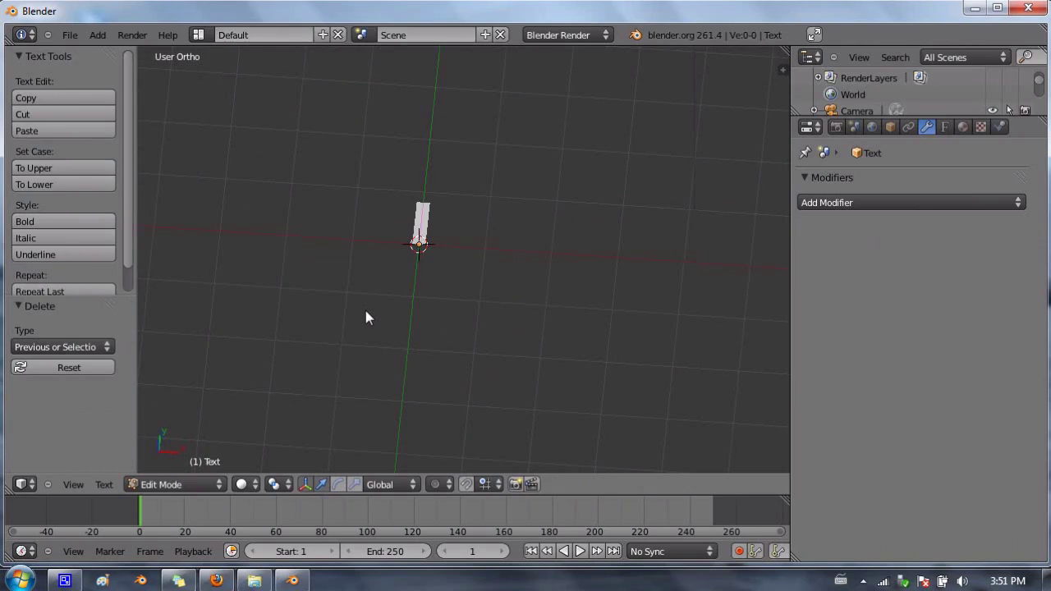
text(CG)
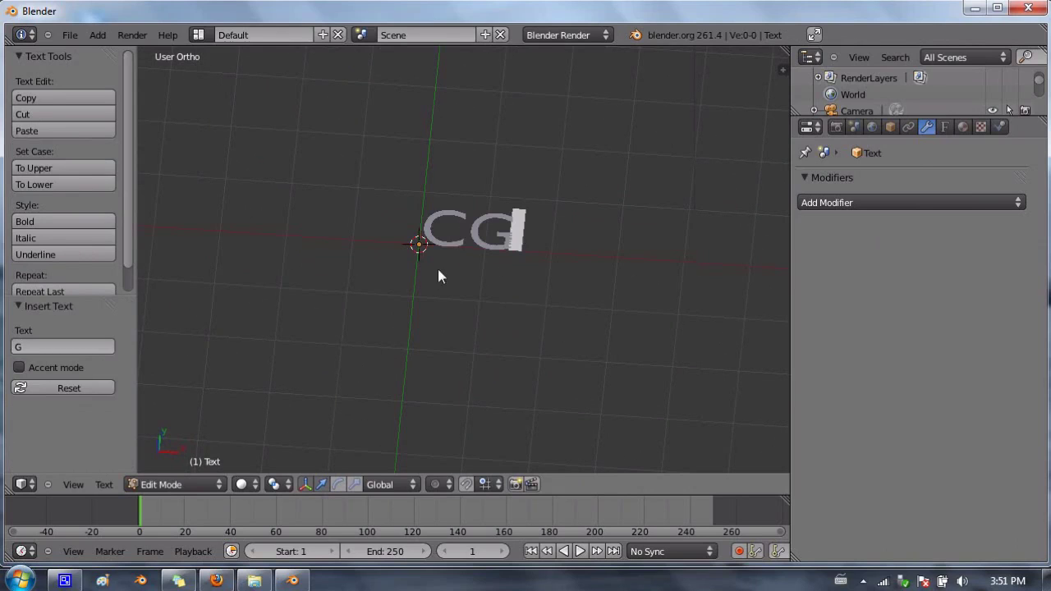
key(Tab)
Set the text's Geometry Offset to 0.036 and retype the final letter G
click(946, 127)
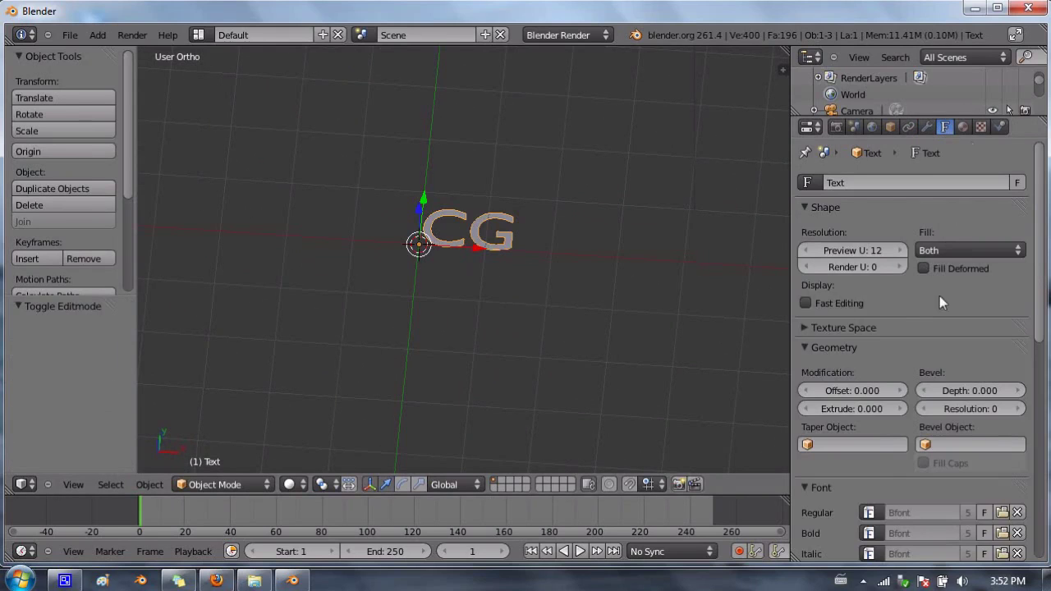
scroll(938, 291, down, 4)
scroll(575, 287, up, 3)
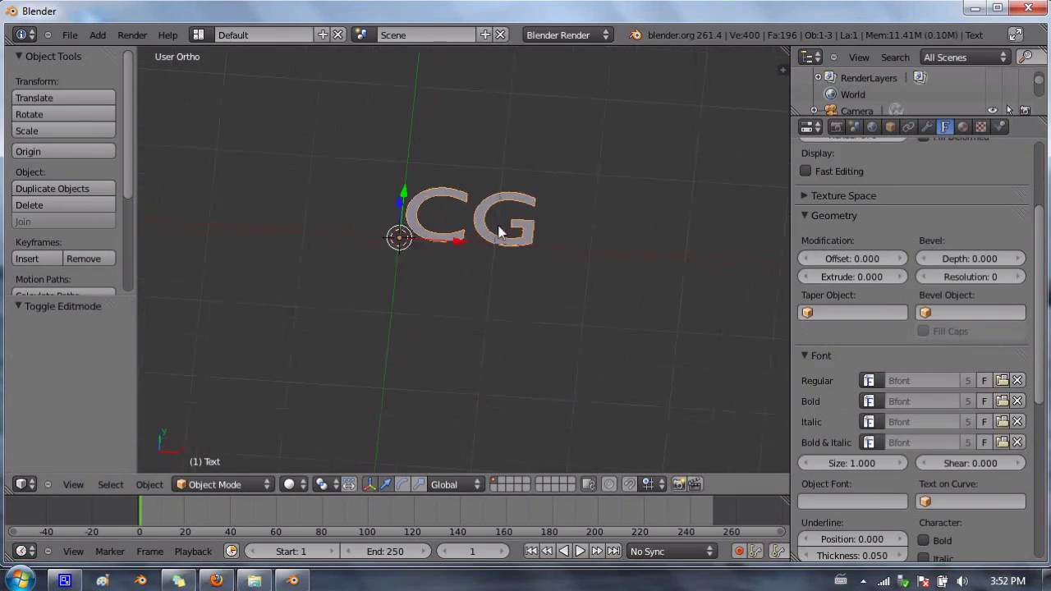
drag(868, 256, 879, 261)
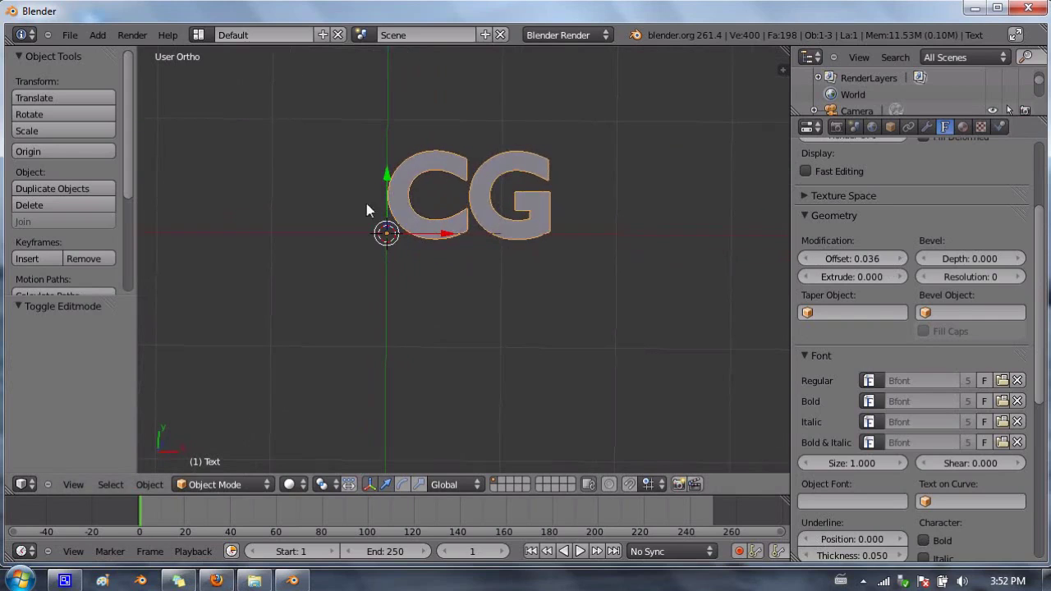
scroll(411, 237, up, 2)
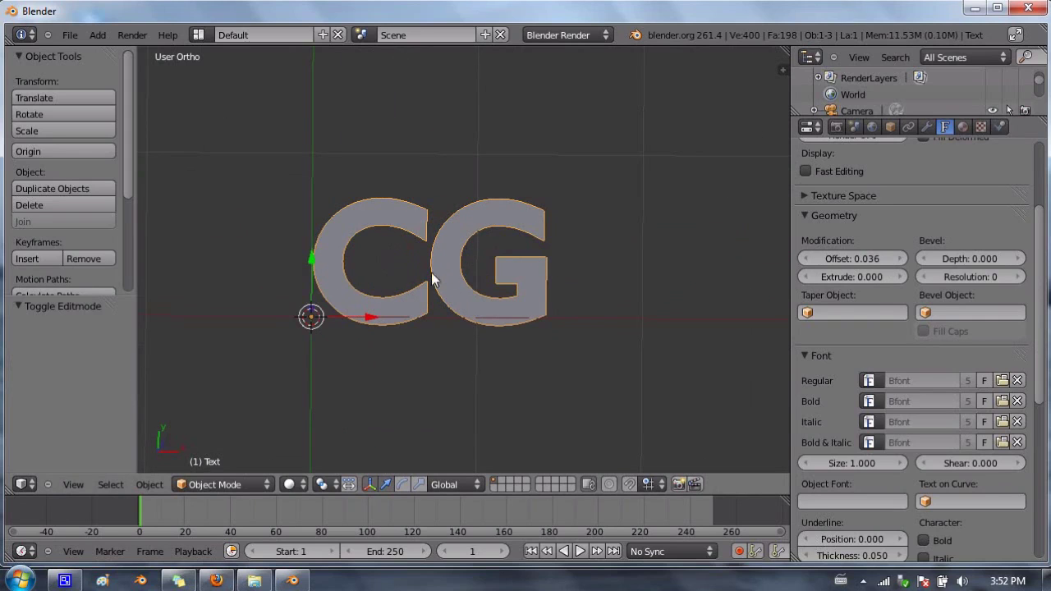
key(Tab)
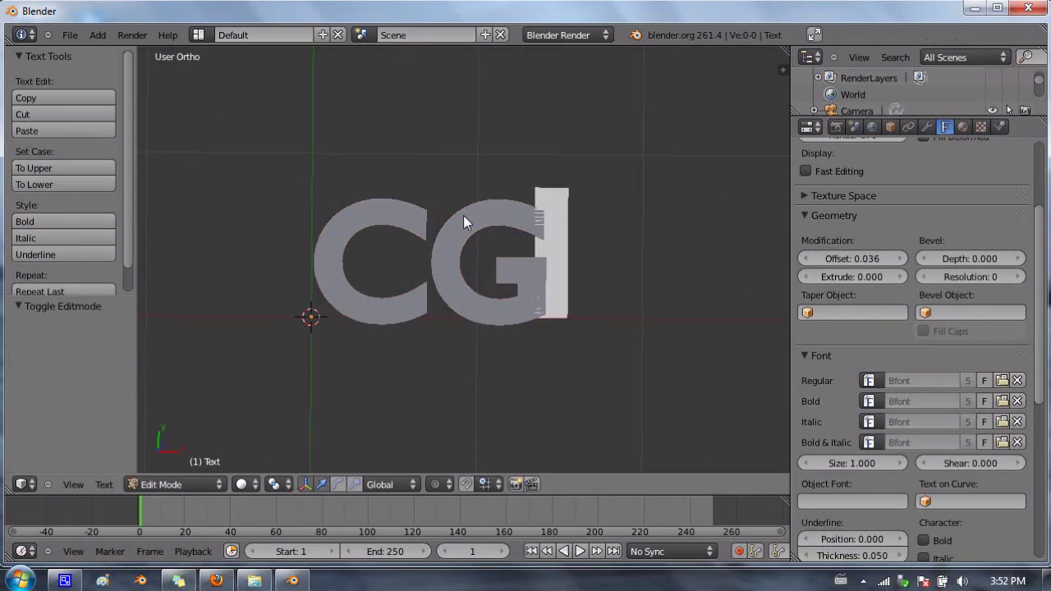
key(BackSpace)
text(G)
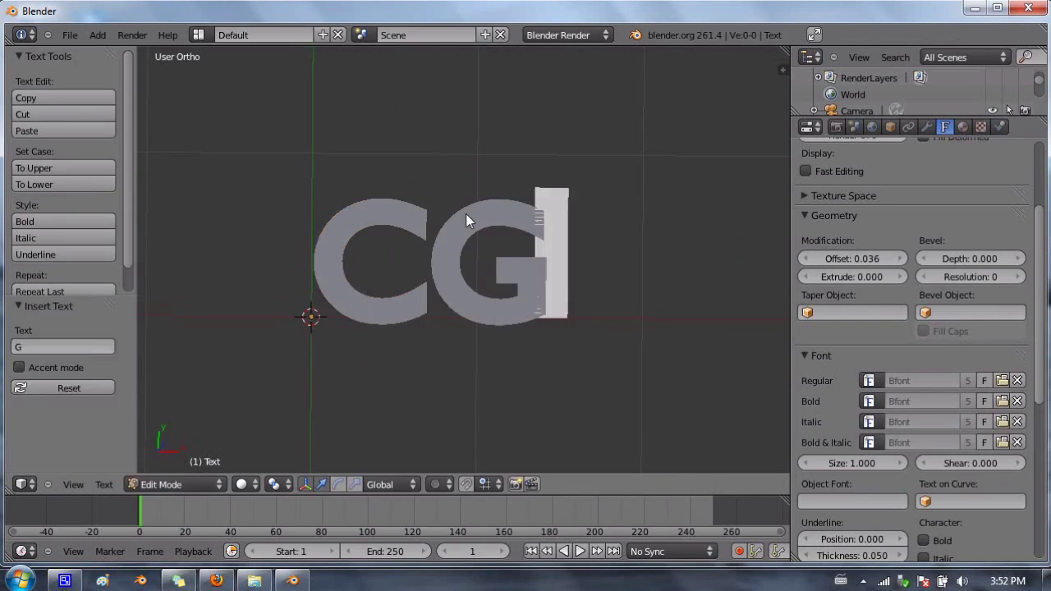
key(Tab)
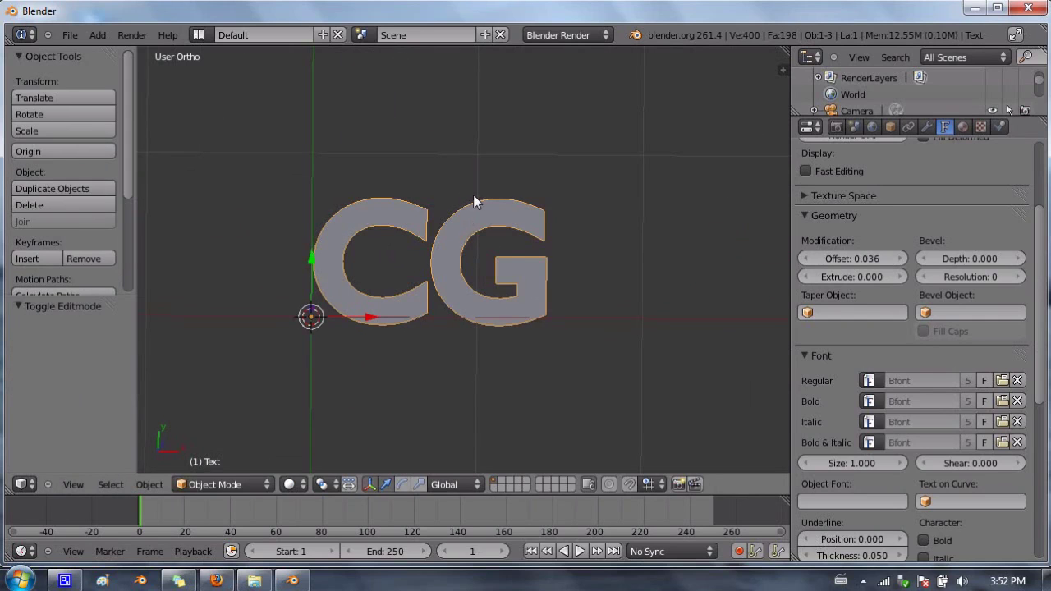
Convert the CG text to a mesh with Alt+C and inspect its triangle faces in Edit Mode
key(alt+c)
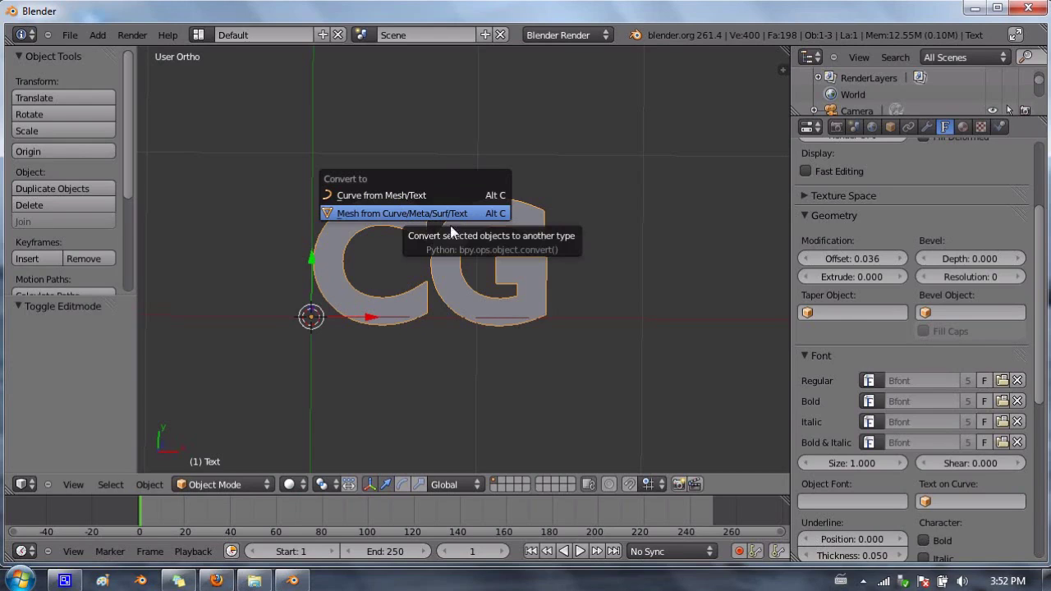
click(360, 213)
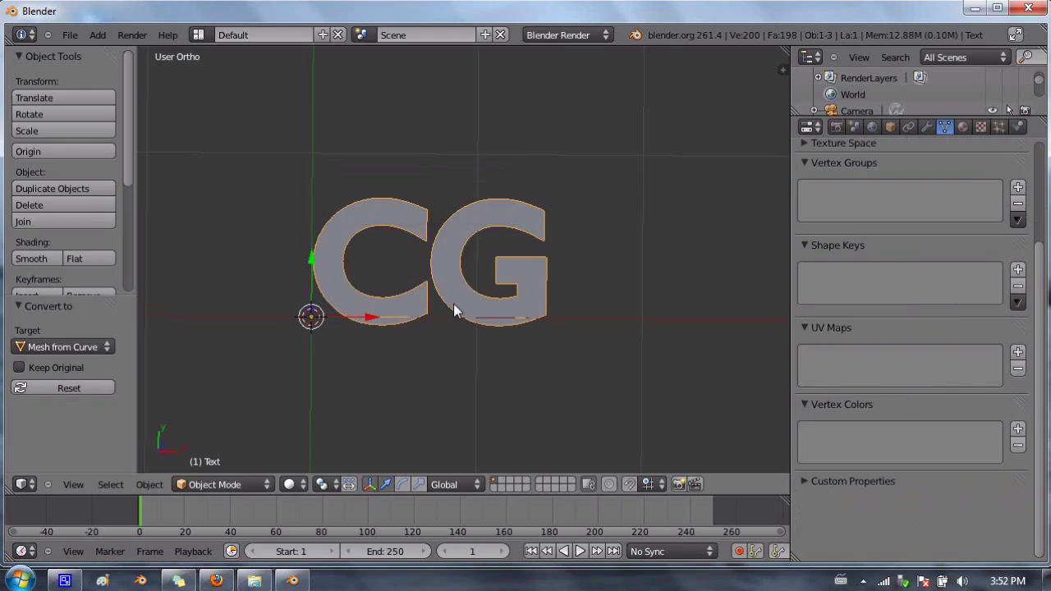
key(Tab)
scroll(366, 218, up, 4)
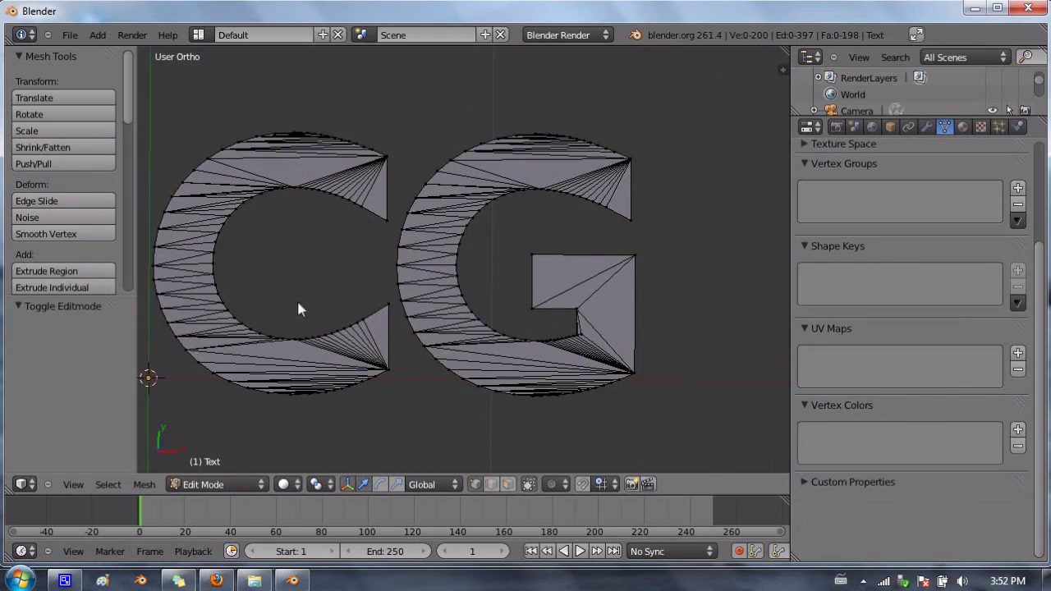
middle_drag(299, 302, 404, 235)
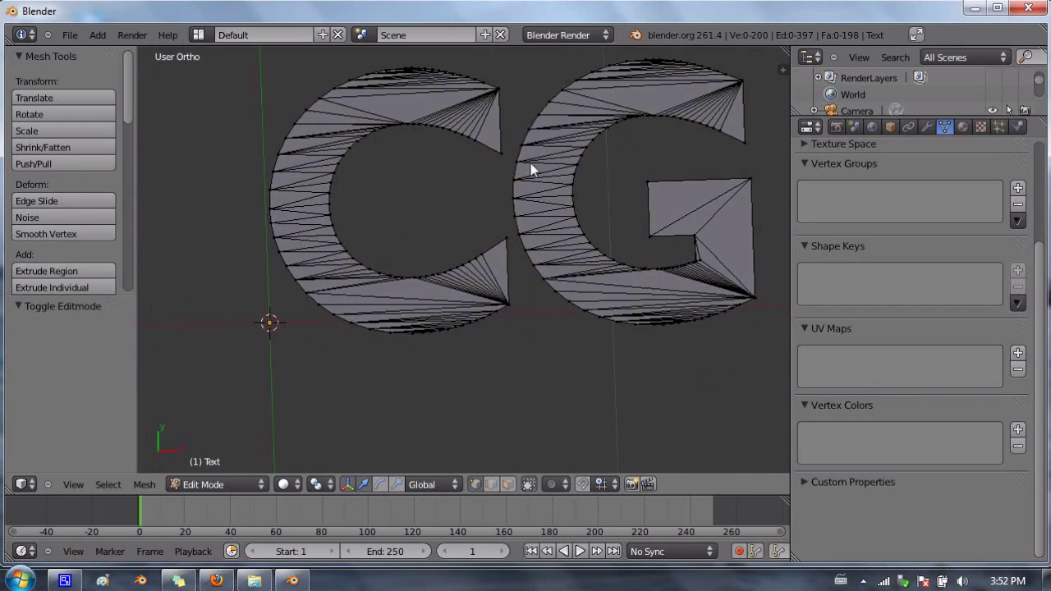
Select the whole CG mesh and extrude it upward about 0.202 into solid letters
key(Tab)
key(Tab)
key(a)
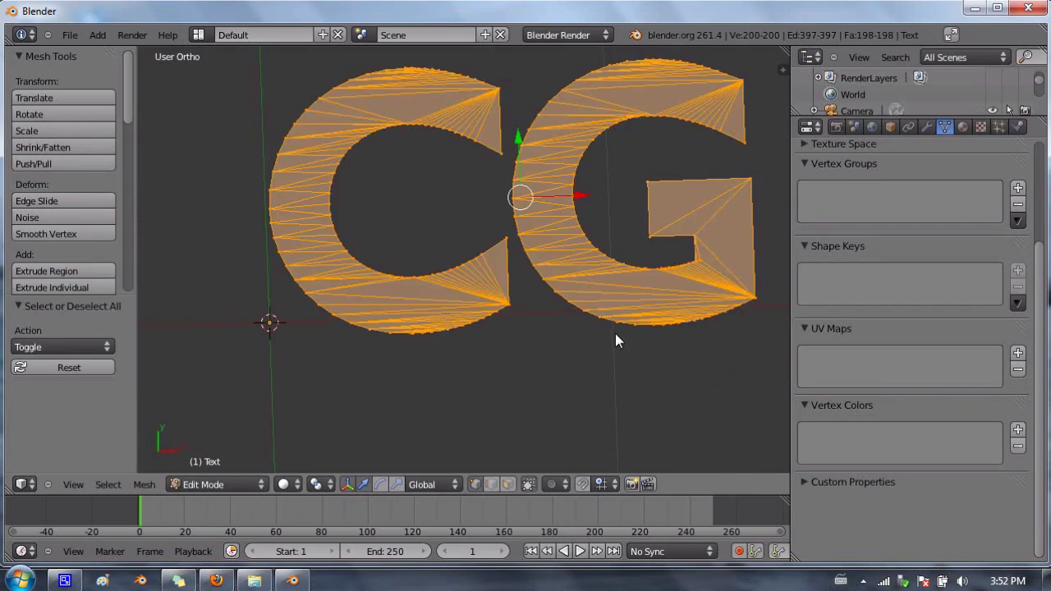
middle_drag(588, 212, 604, 308)
key(e)
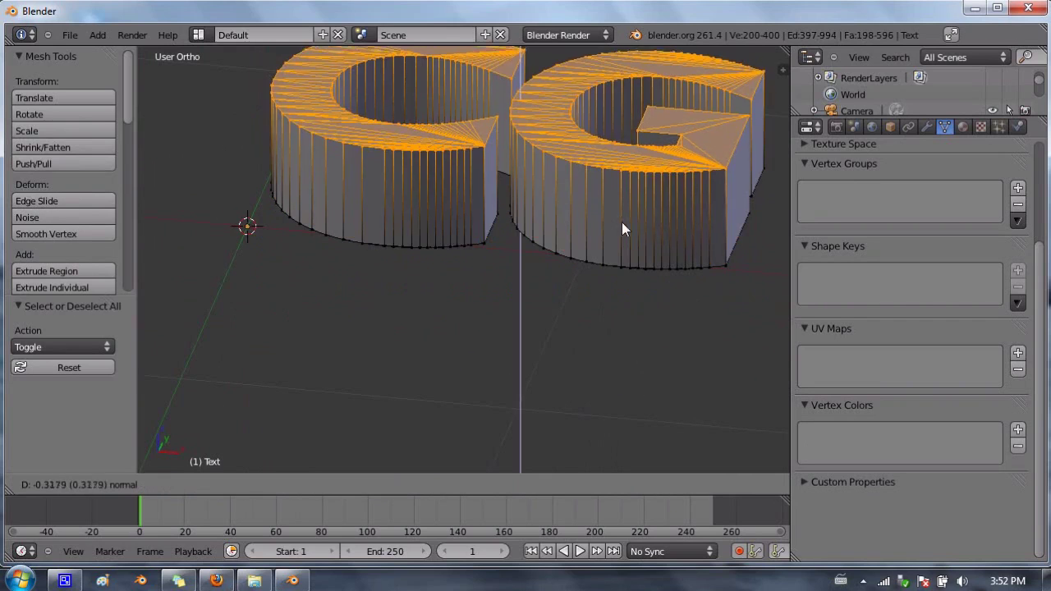
click(680, 258)
key(Tab)
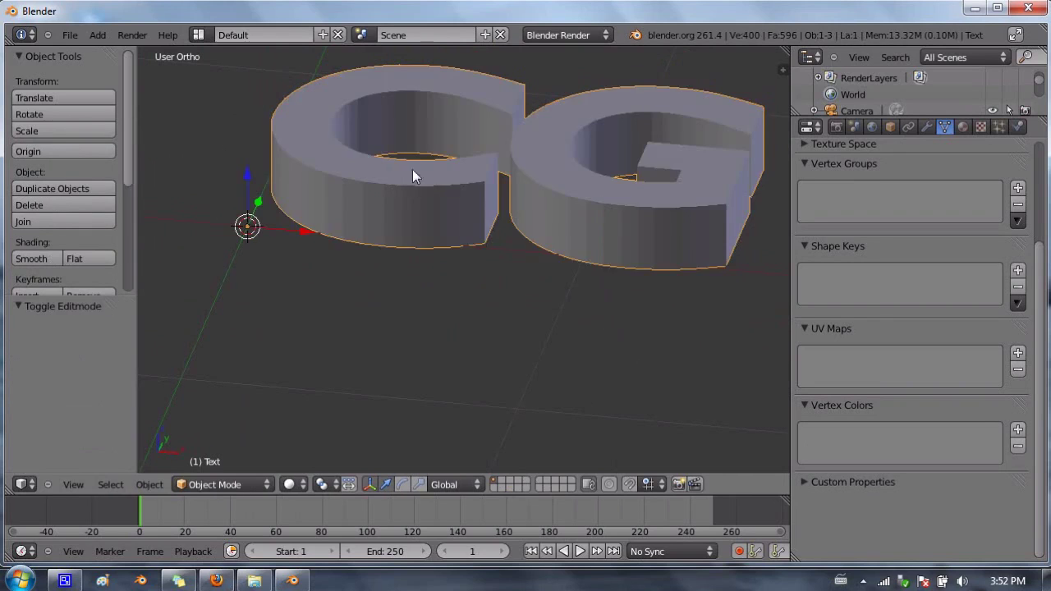
middle_drag(413, 172, 409, 273)
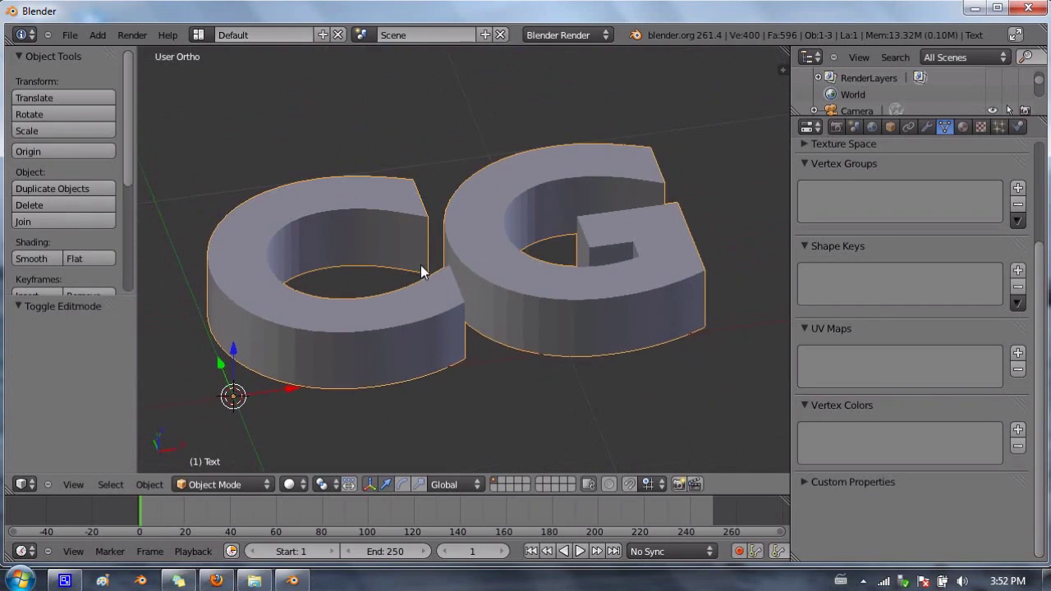
key(Tab)
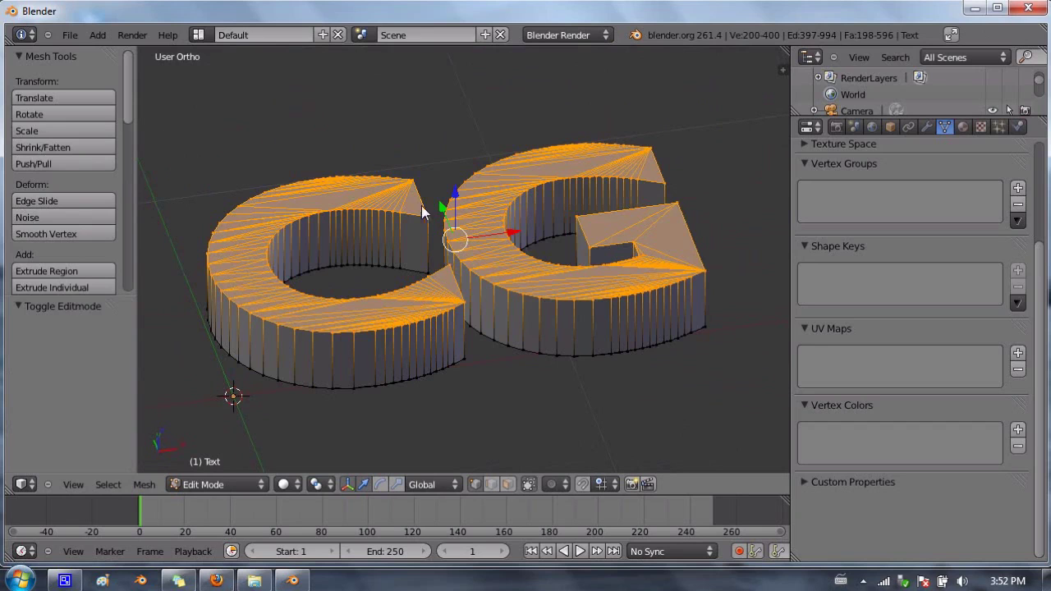
middle_drag(404, 461, 381, 466)
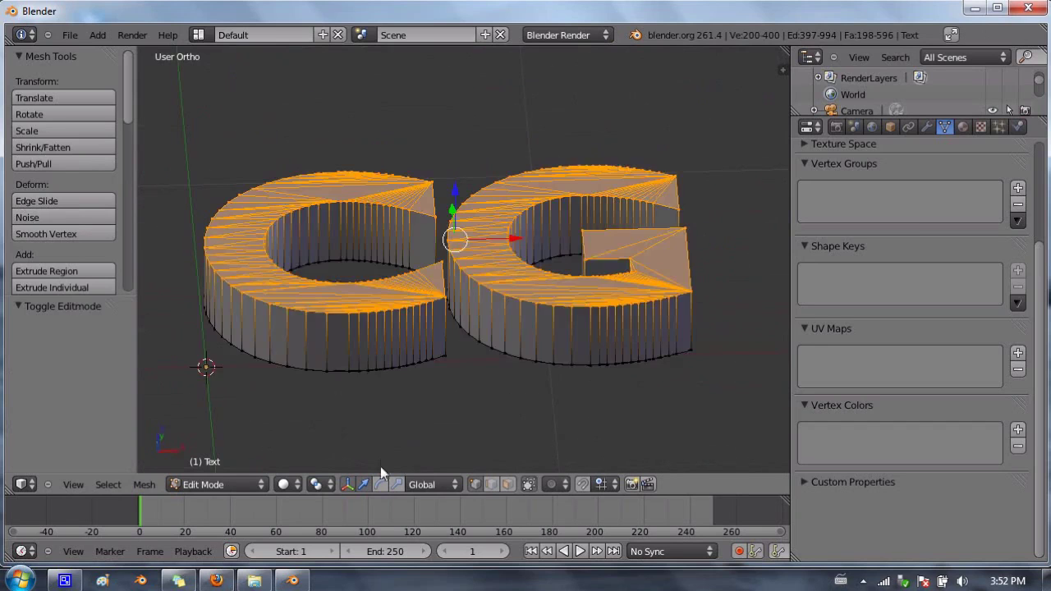
key(Tab)
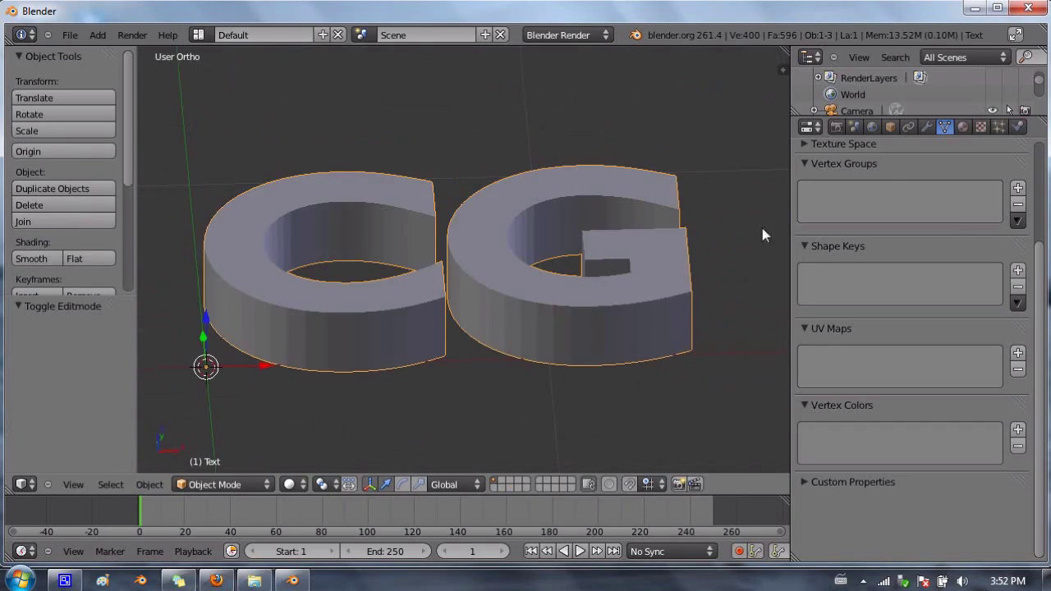
Enable Display > Wire on the CG object to overlay its wireframe on the solid letters
click(927, 127)
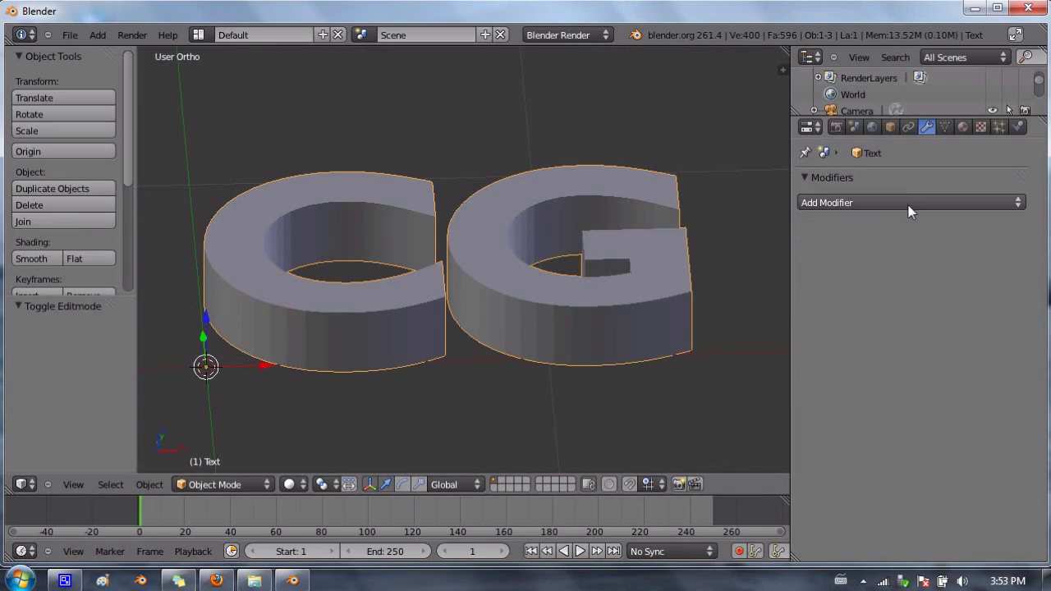
click(909, 205)
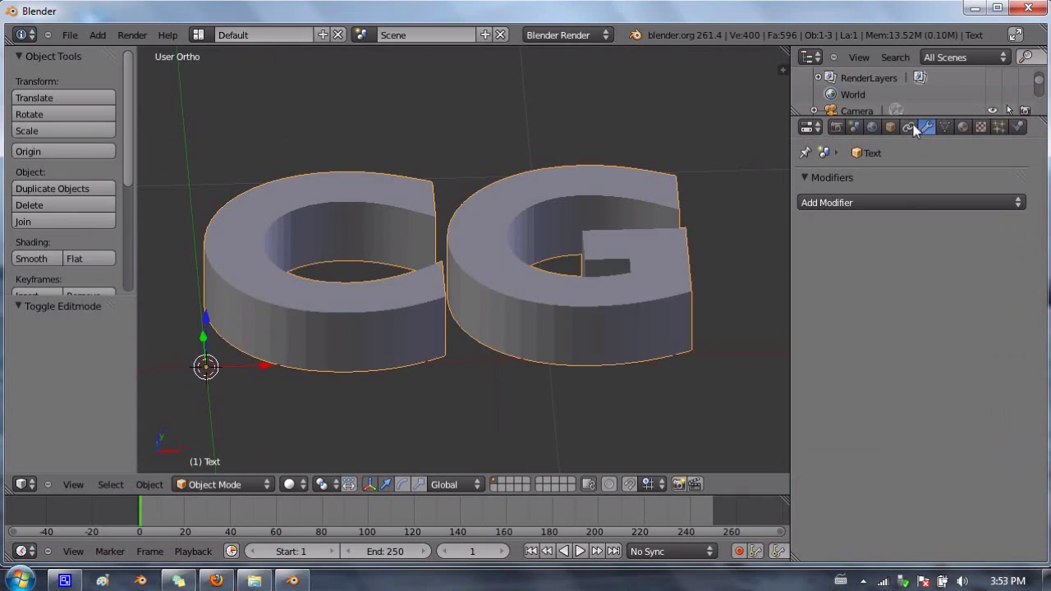
click(891, 127)
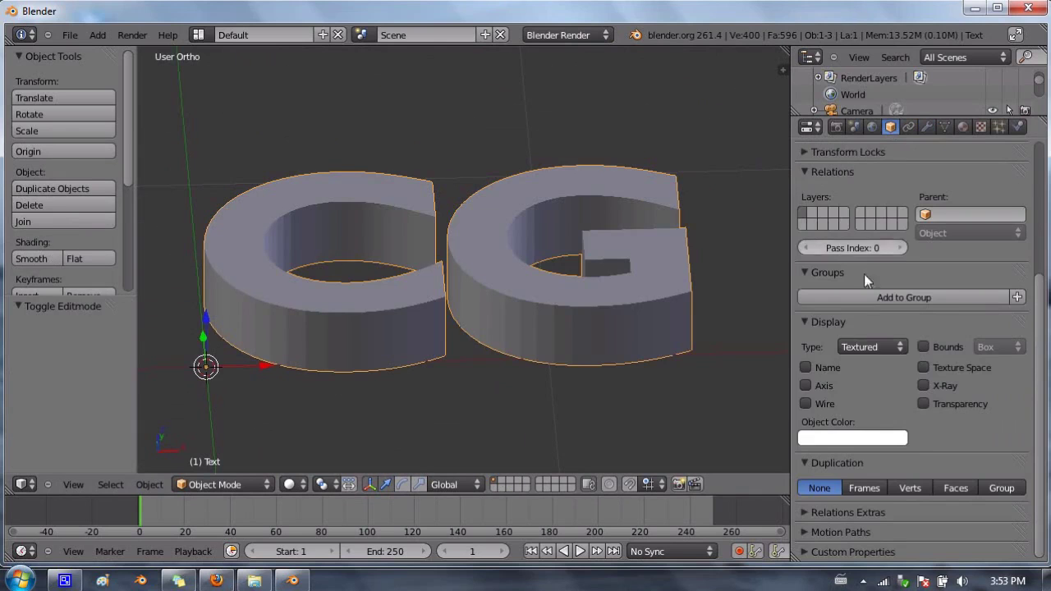
click(806, 404)
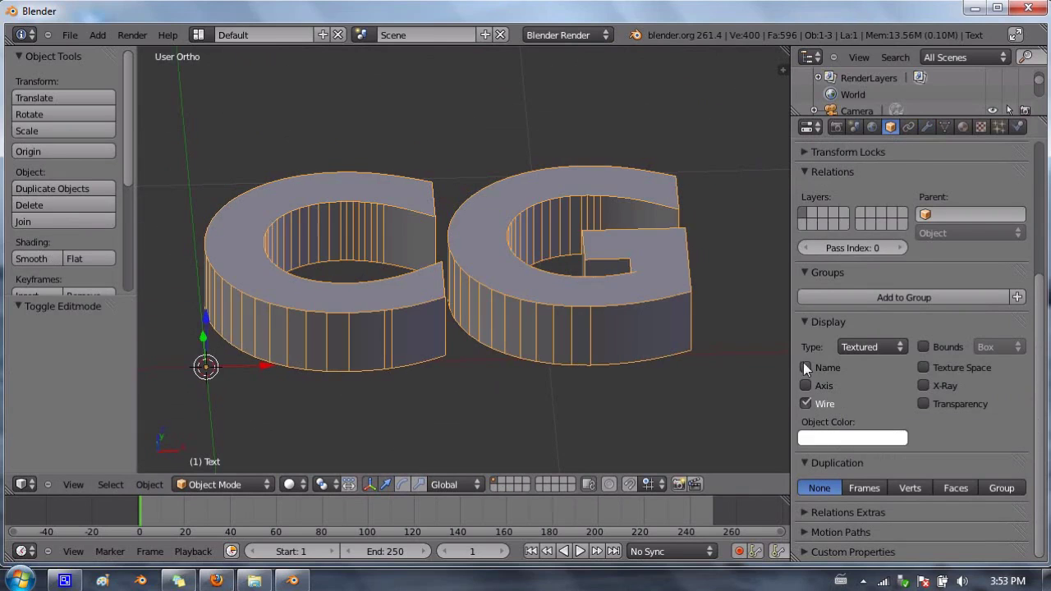
Add a Sharp Remesh modifier at Octree Depth 4 and inspect the remeshed G
click(928, 127)
click(902, 203)
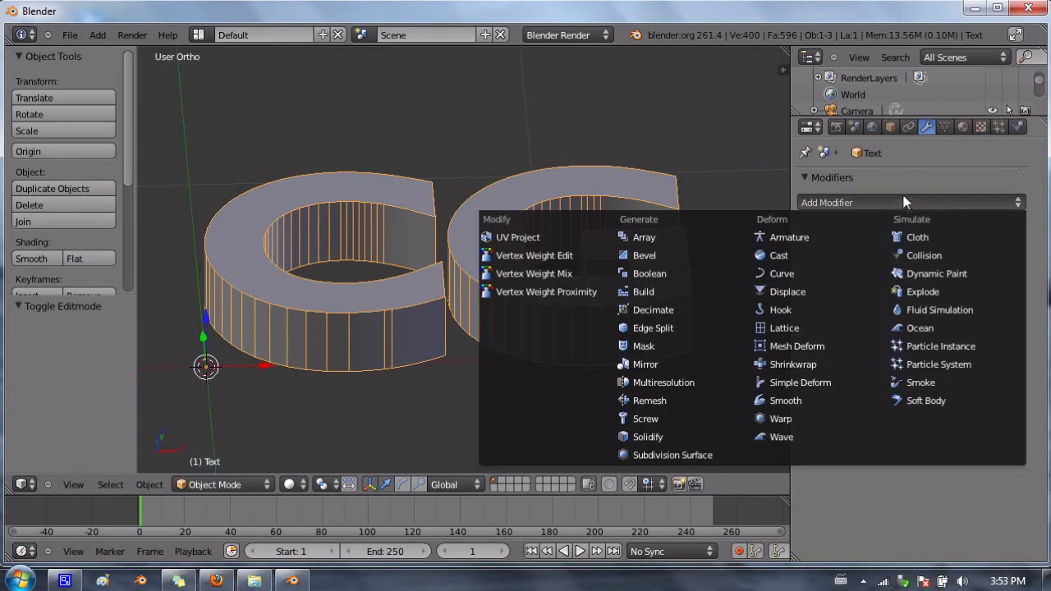
click(712, 401)
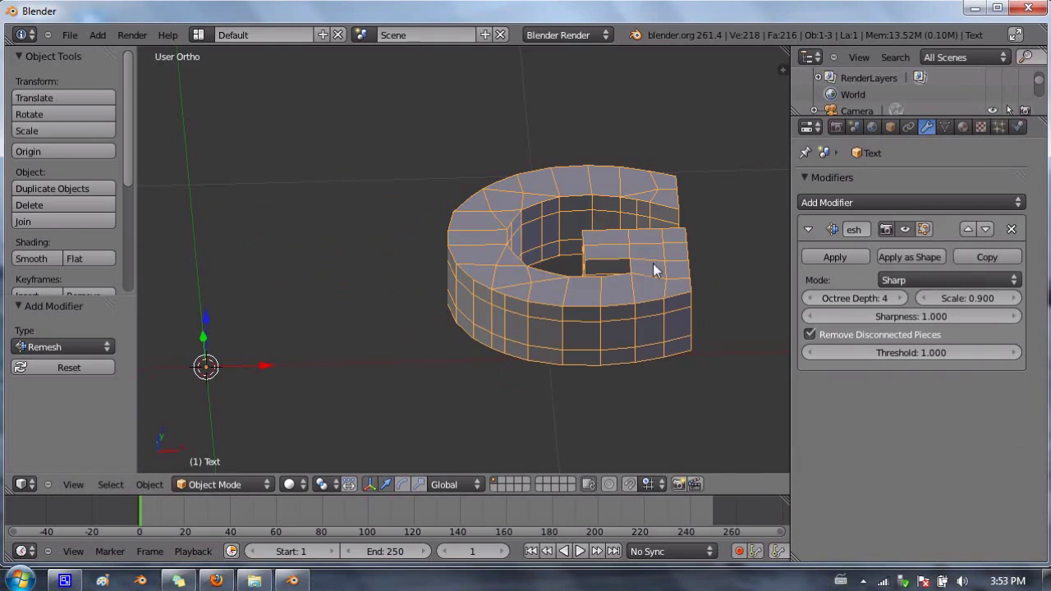
shift+middle_drag(653, 263, 489, 268)
middle_drag(305, 231, 329, 258)
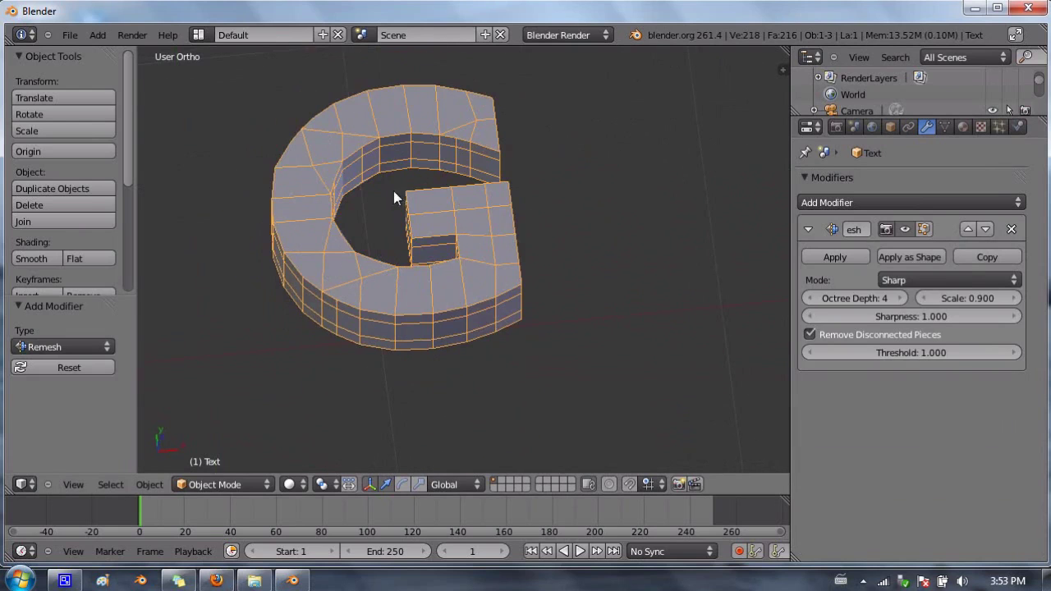
scroll(332, 169, up, 2)
middle_drag(334, 160, 472, 266)
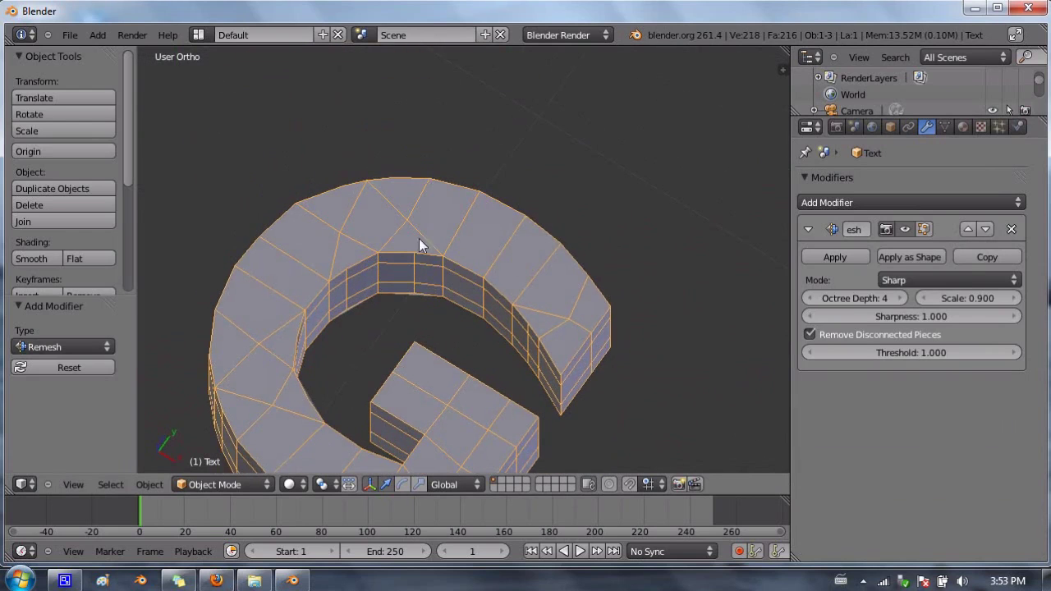
scroll(419, 240, down, 3)
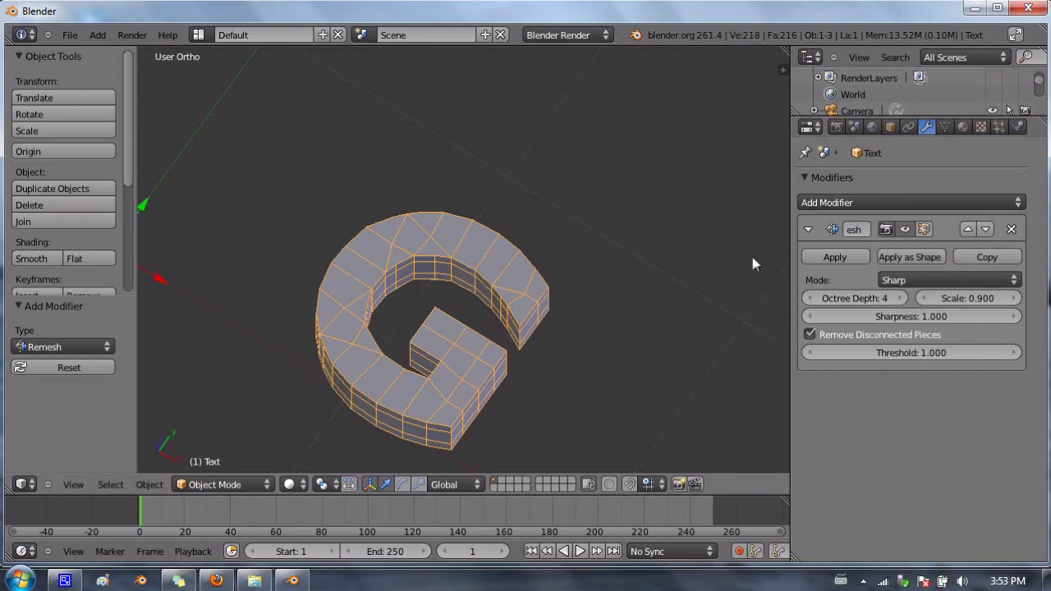
Untick Remove Disconnected Pieces so the C reappears in the remesh
click(810, 335)
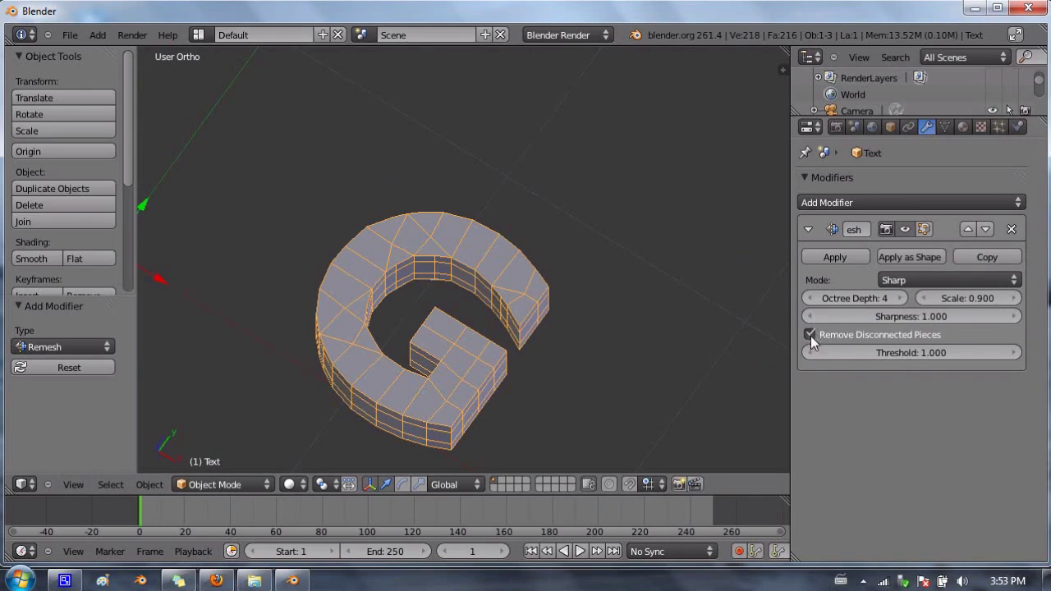
click(810, 335)
middle_drag(230, 350, 275, 301)
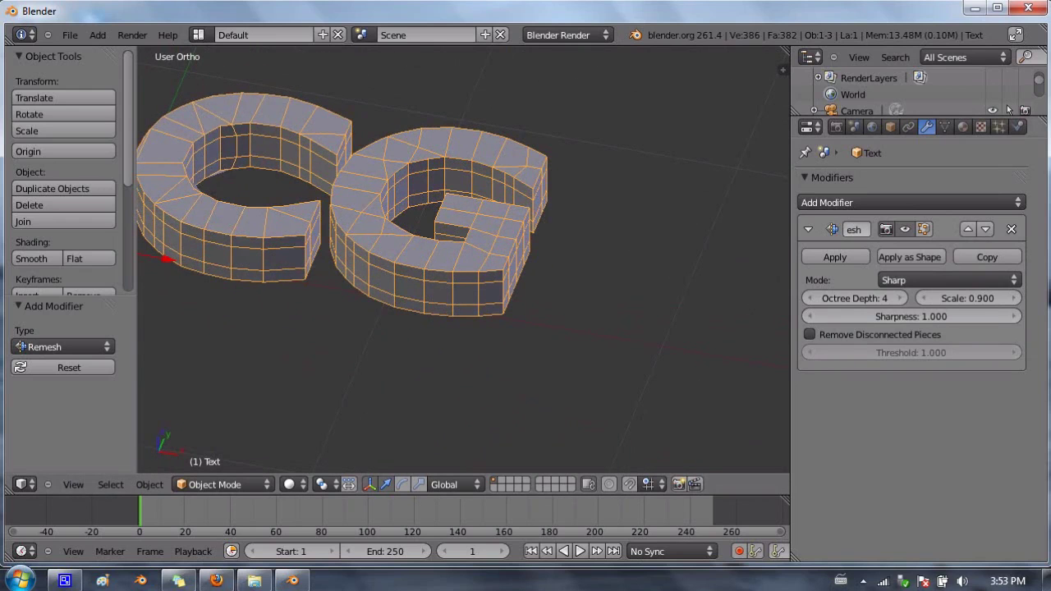
scroll(451, 210, down, 2)
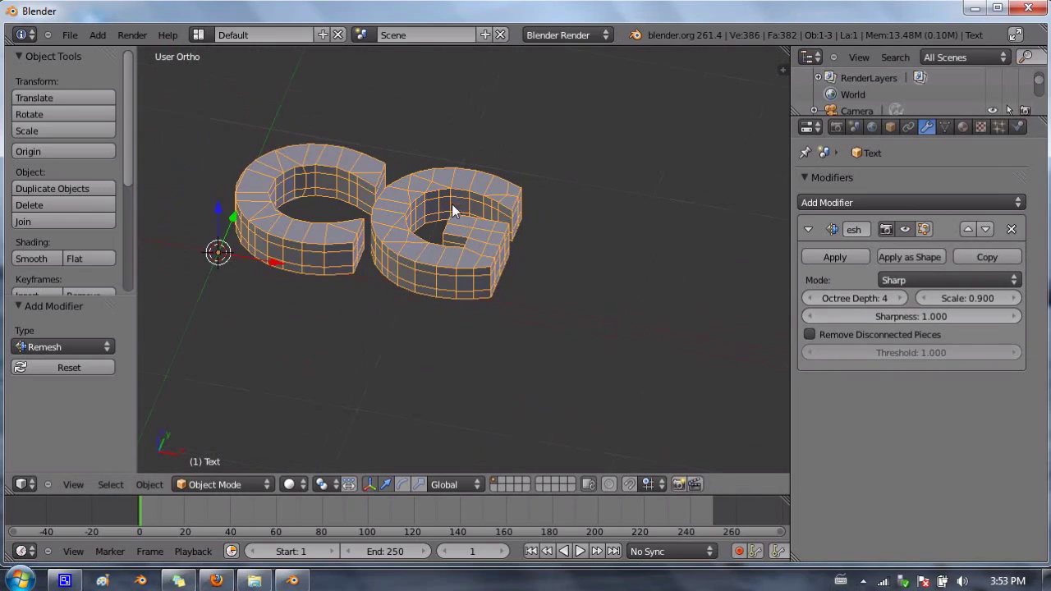
scroll(411, 168, up, 2)
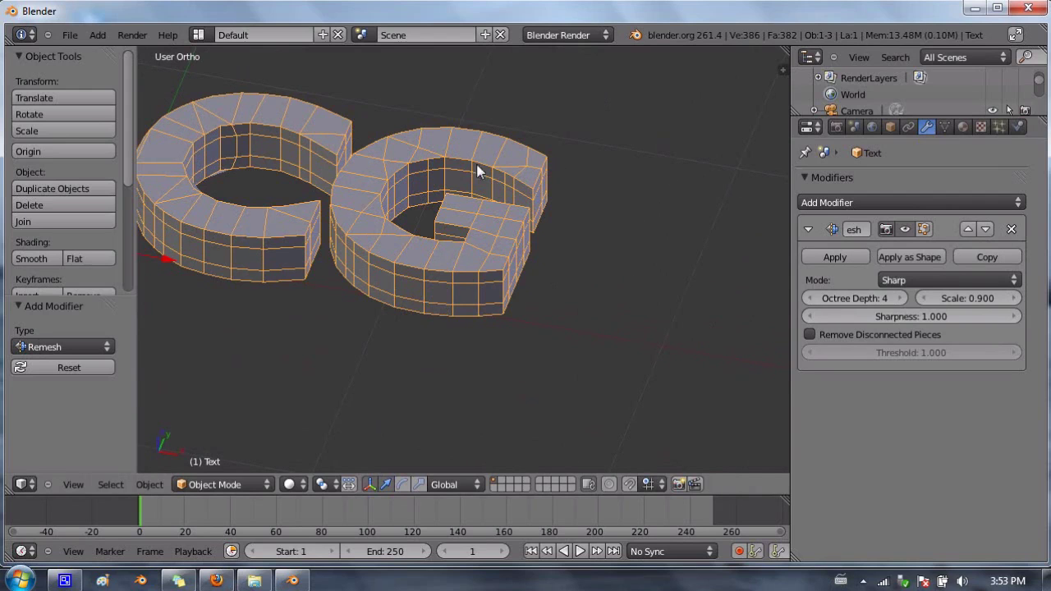
shift+middle_drag(174, 180, 364, 211)
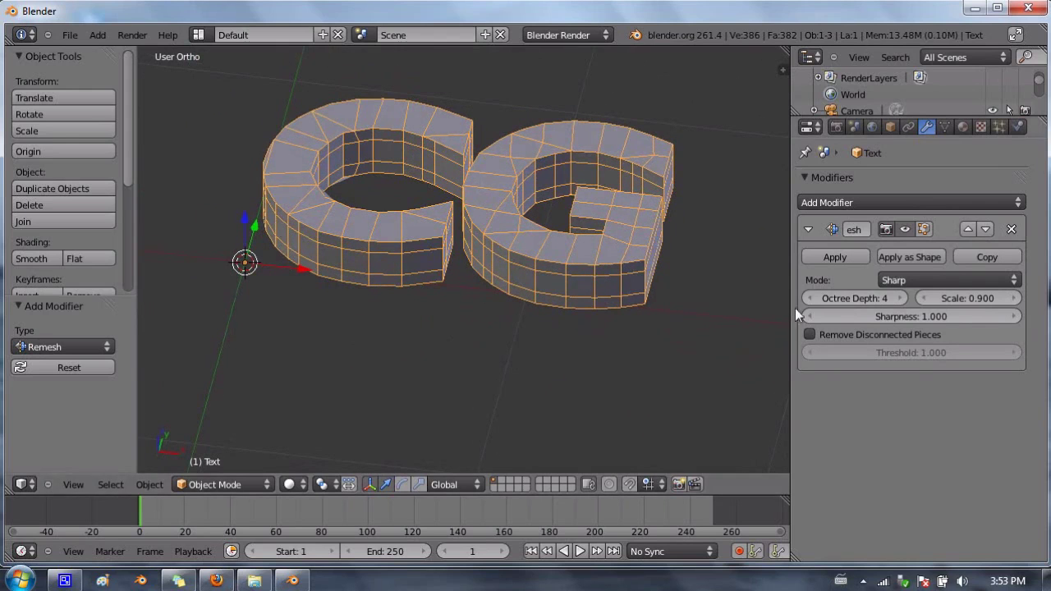
shift+middle_drag(448, 174, 481, 263)
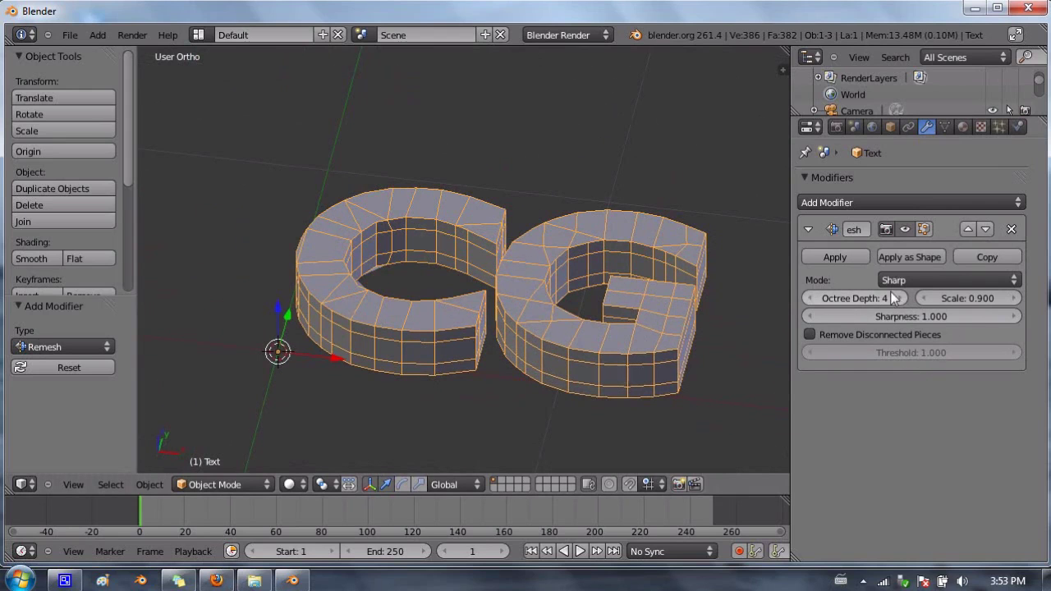
scroll(497, 223, up, 1)
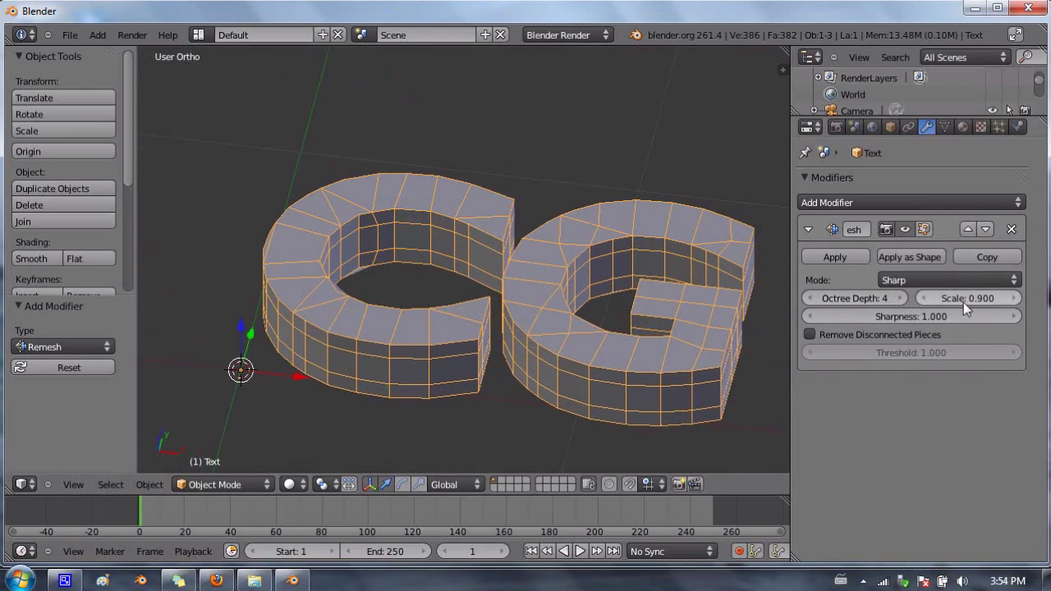
Set Octree Depth to 7 and lower the Remesh Scale to 0.164
drag(968, 299, 985, 299)
drag(854, 301, 872, 300)
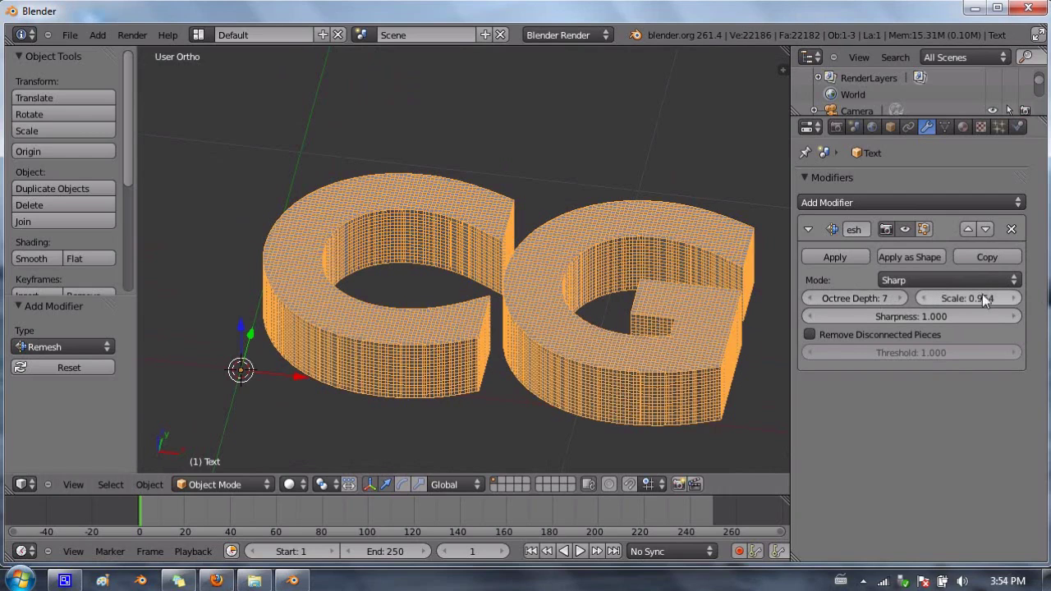
drag(958, 292, 628, 274)
middle_drag(626, 274, 265, 279)
Apply the Remesh modifier and check the 634-vertex quad letters from a low side view
click(825, 257)
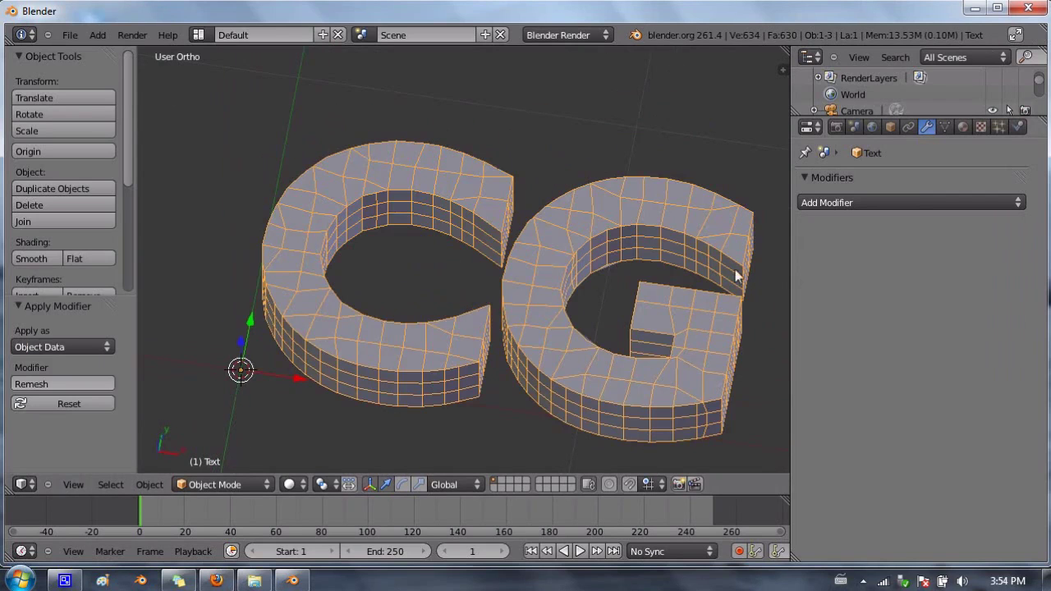
mouse_move(481, 301)
middle_down()
mouse_move(491, 194)
mouse_move(484, 288)
middle_up()
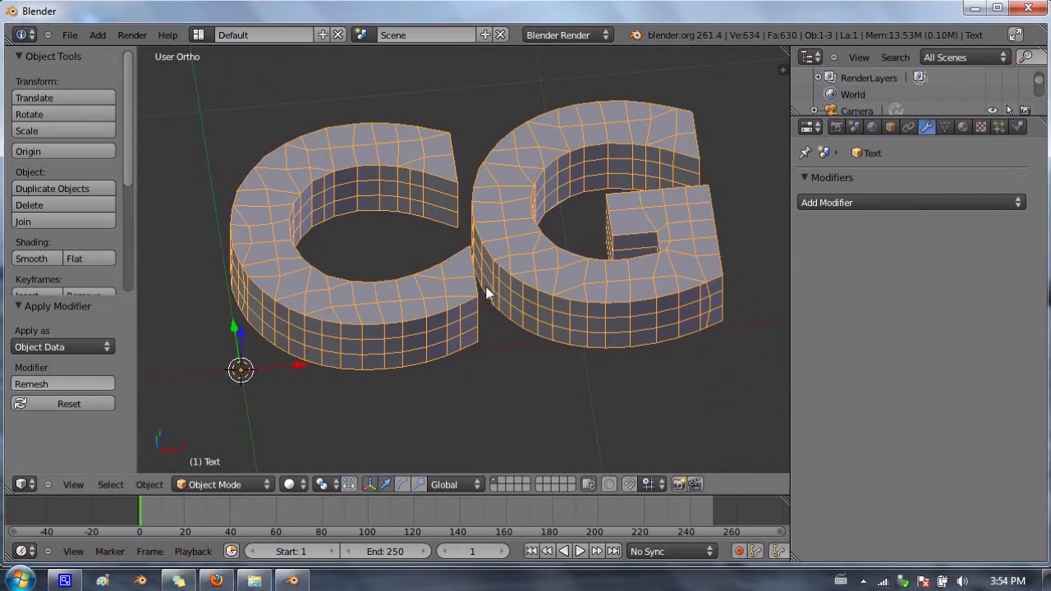
scroll(459, 353, up, 2)
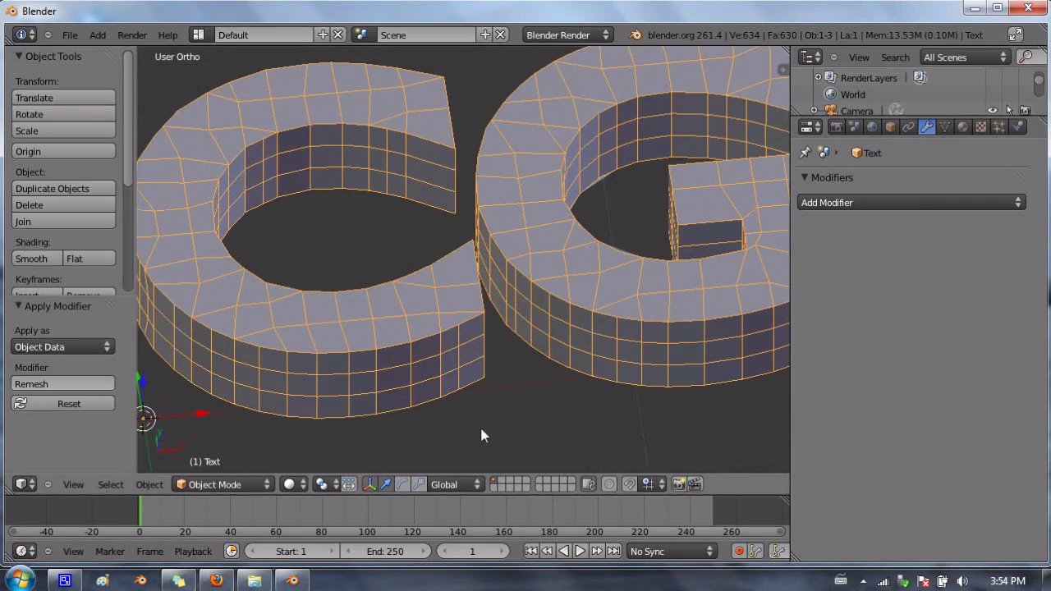
middle_drag(450, 377, 351, 152)
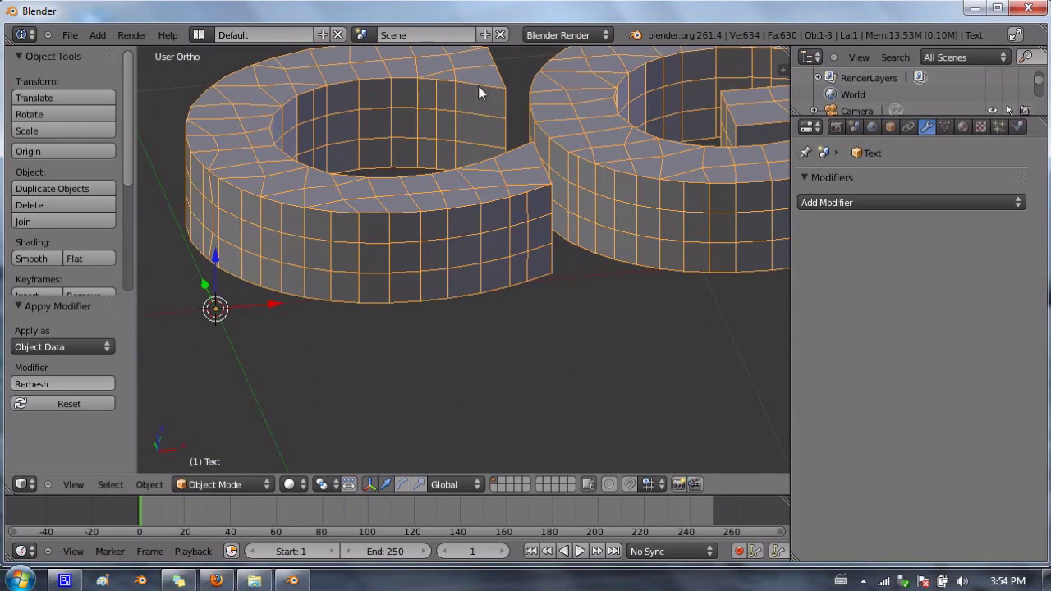
In Edit Mode, loop-select an edge loop around the side of the C
key(Tab)
alt+right_click(348, 242)
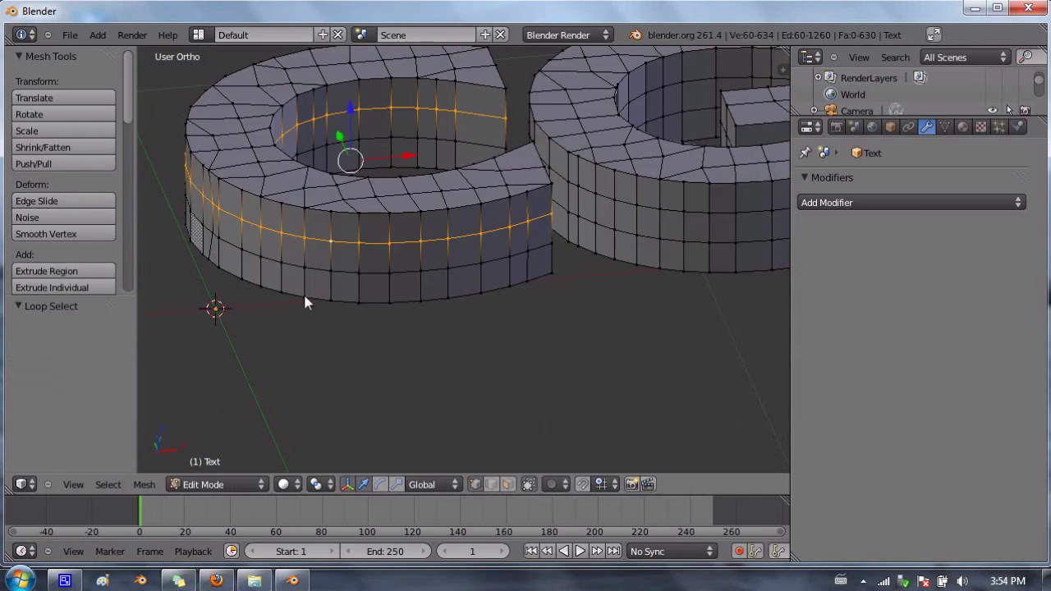
middle_drag(290, 290, 296, 232)
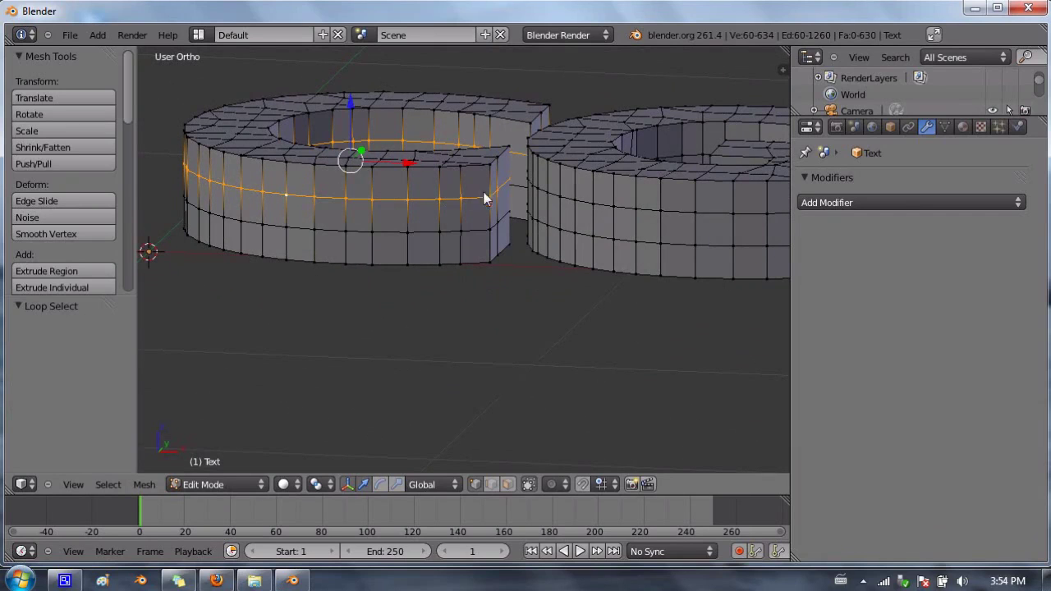
shift+middle_drag(371, 187, 441, 189)
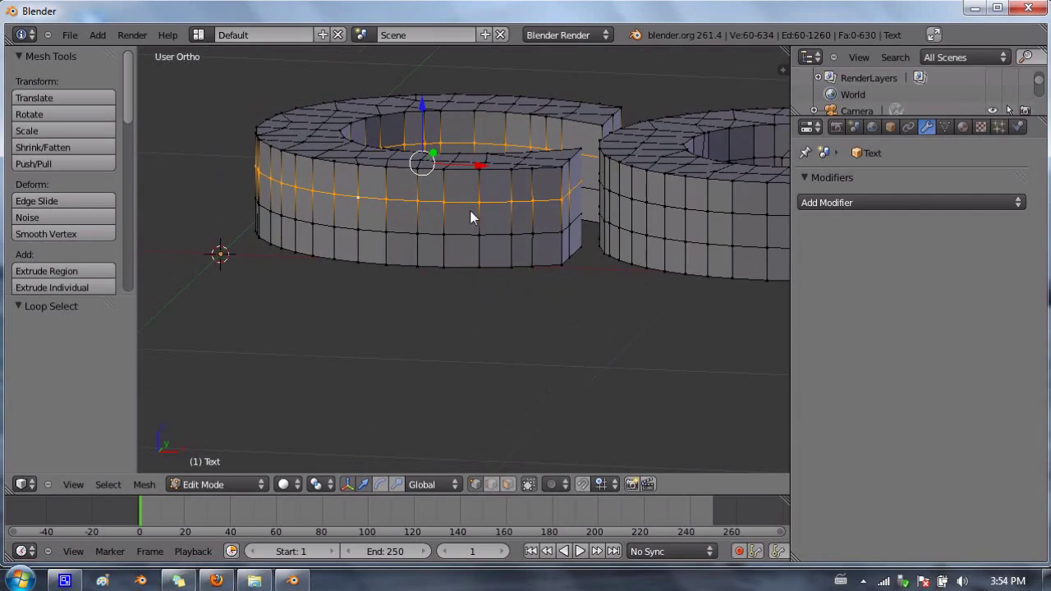
Switch to face select and loop-select the ring of faces around the C's middle
click(507, 485)
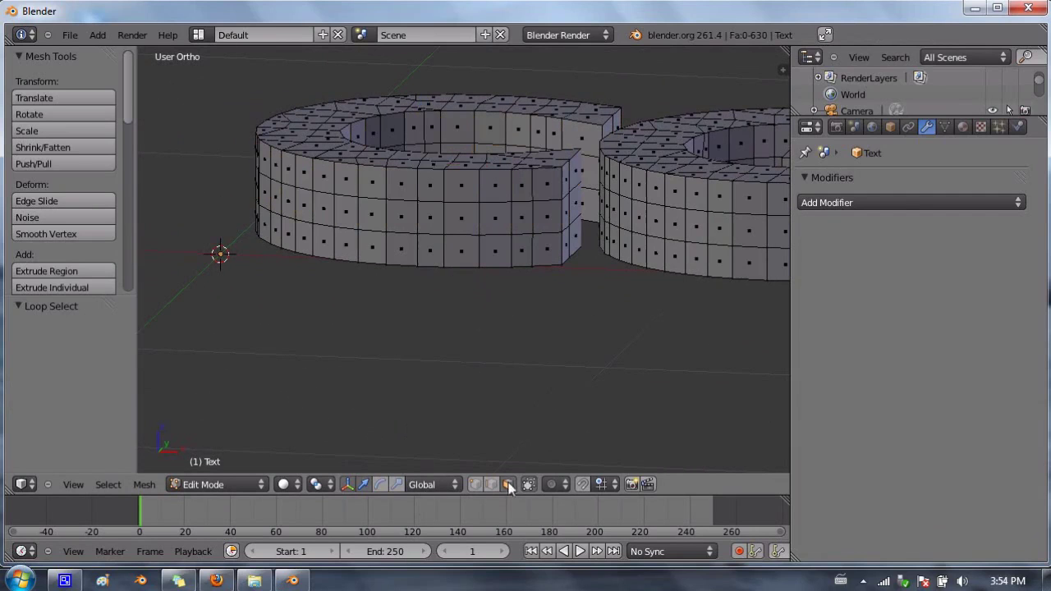
alt+right_click(446, 224)
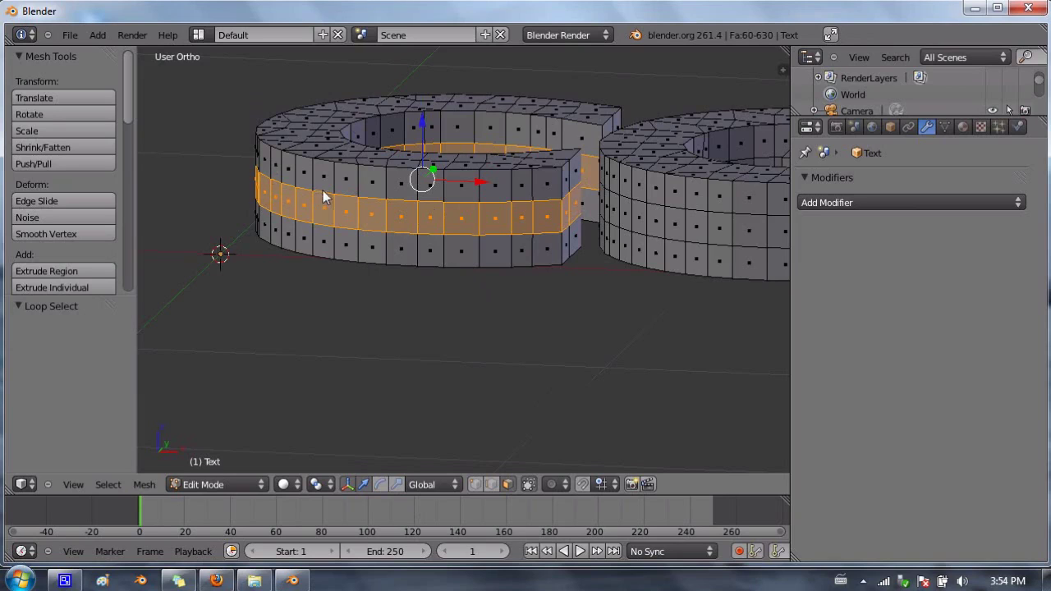
middle_drag(333, 191, 345, 146)
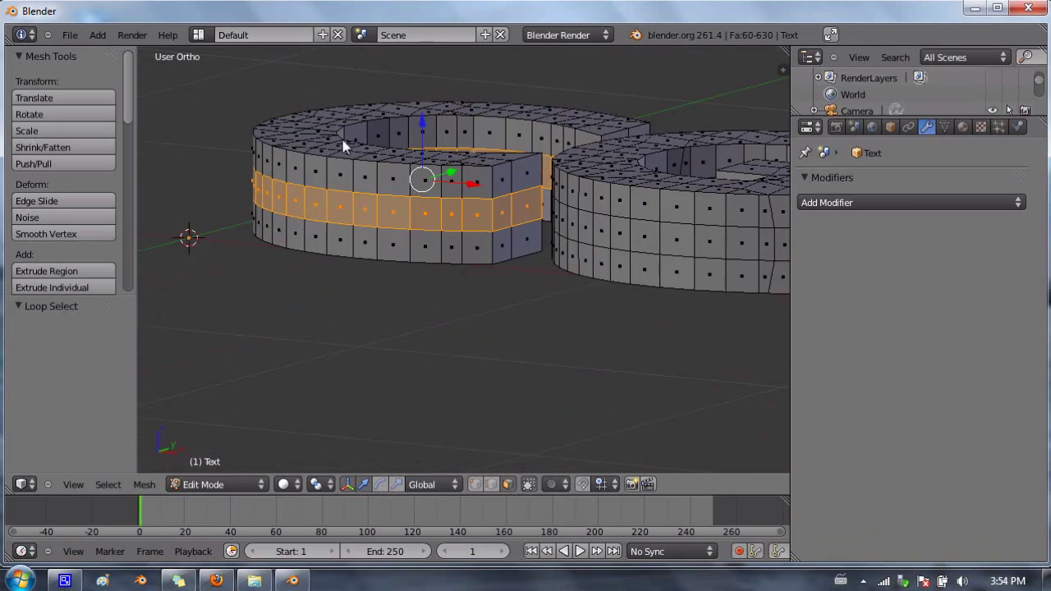
Return to Object Mode and frame the whole CG text in a near-front view
key(Tab)
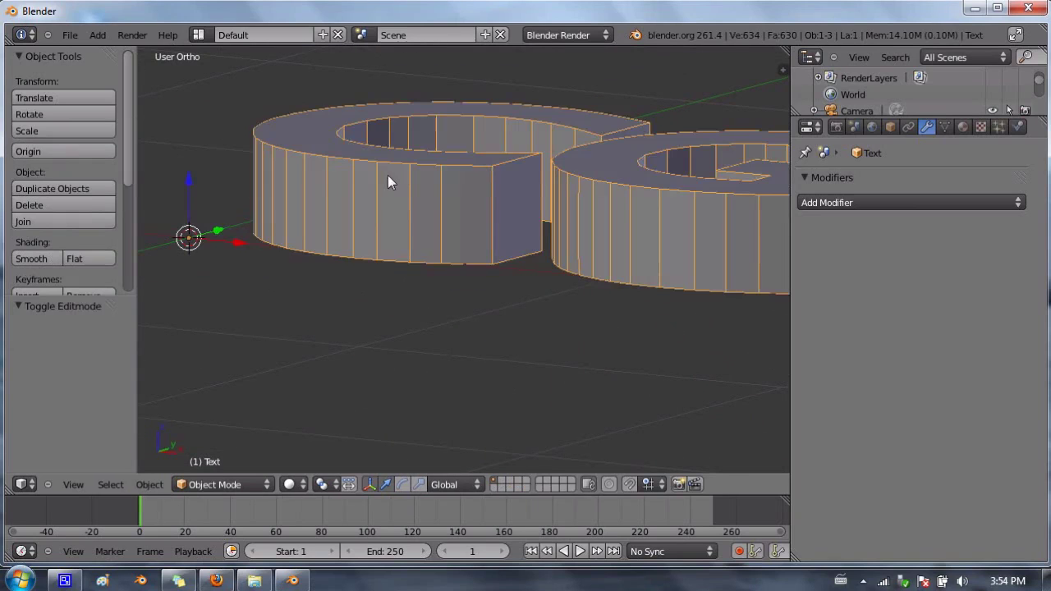
middle_drag(388, 178, 449, 253)
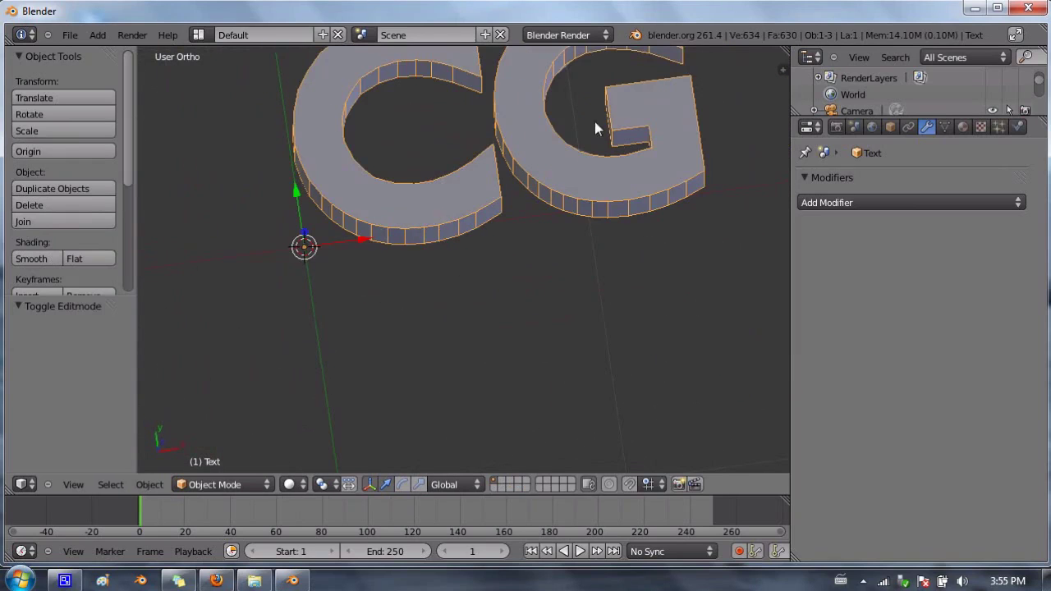
shift+middle_drag(598, 129, 475, 301)
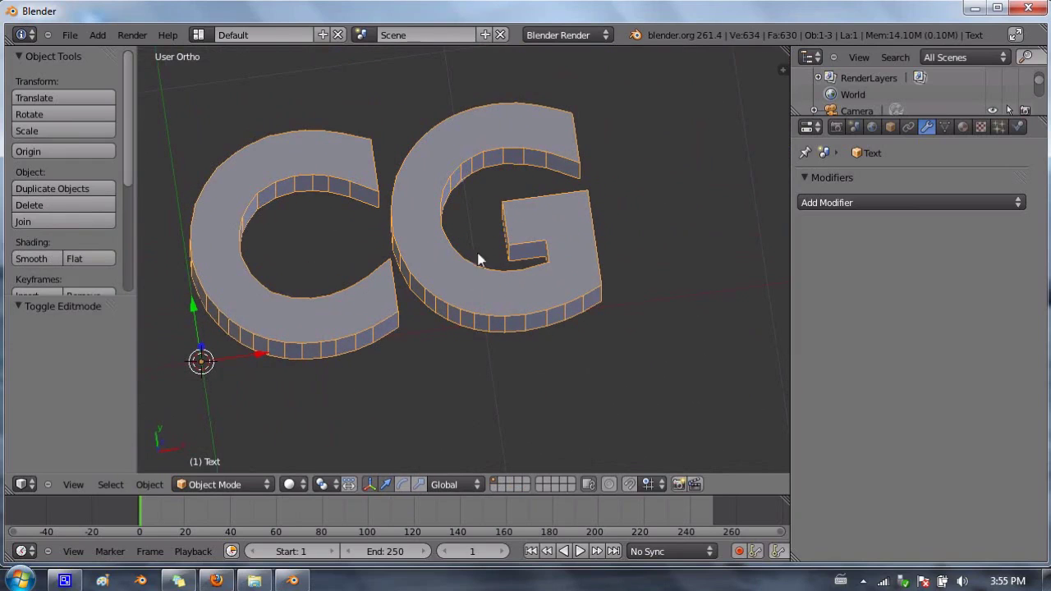
shift+middle_drag(274, 192, 388, 264)
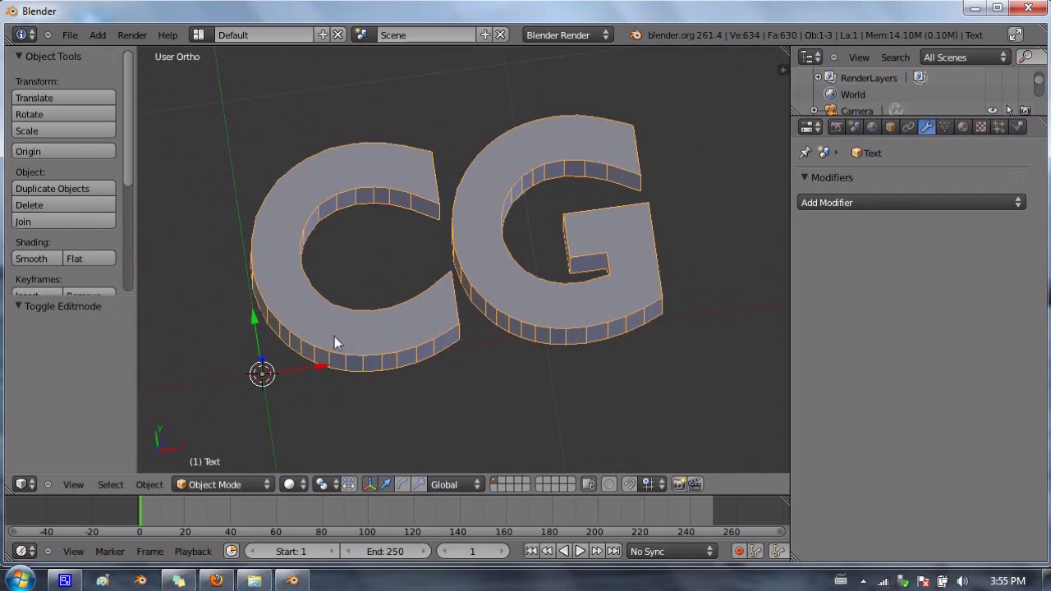
middle_drag(335, 336, 312, 310)
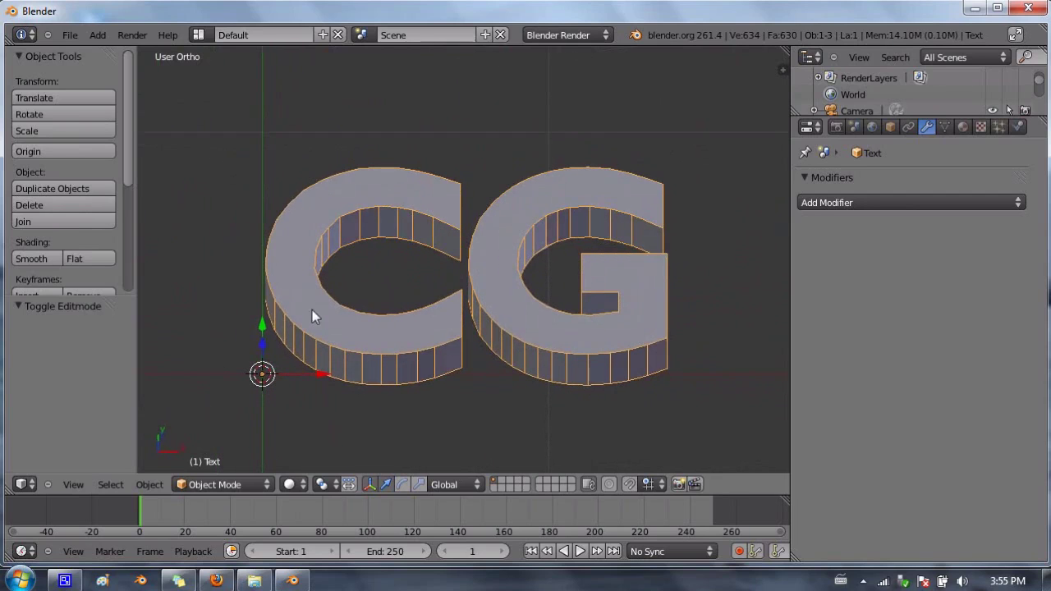